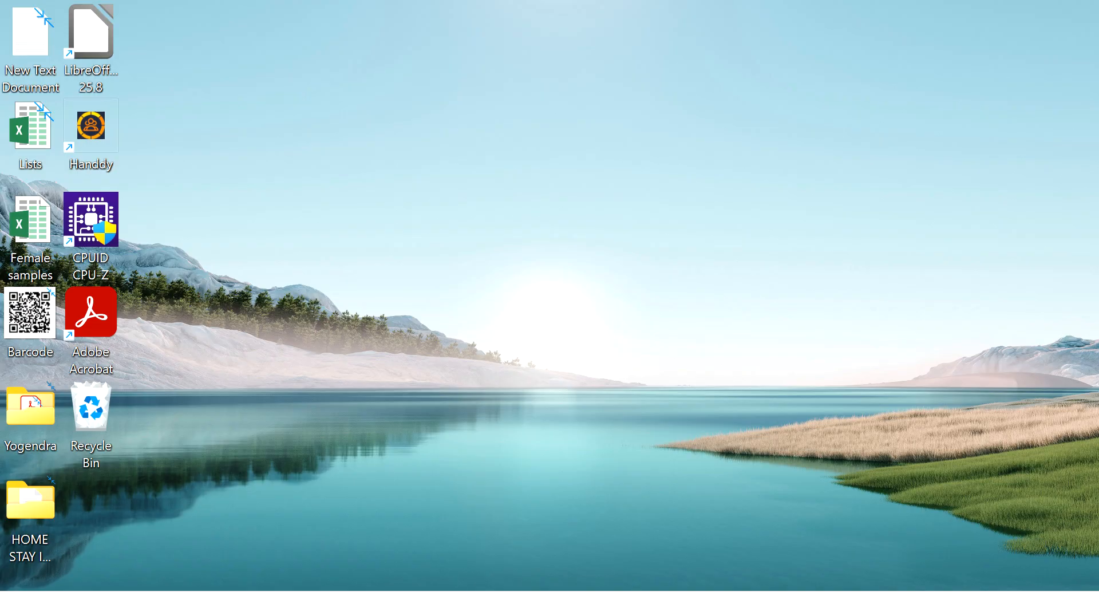
- Launch LibreOffice and decline changing the default file format registrations
{"action": "left_click", "coordinate": [455, 591]}
{"action": "type", "text": "lib"}
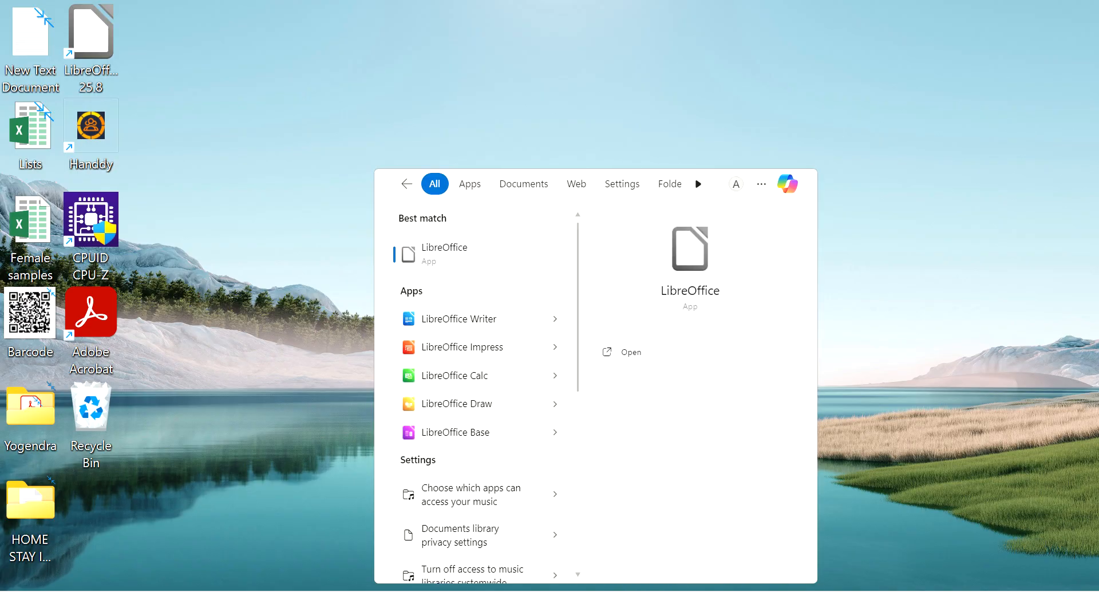
{"action": "key", "text": "Return"}
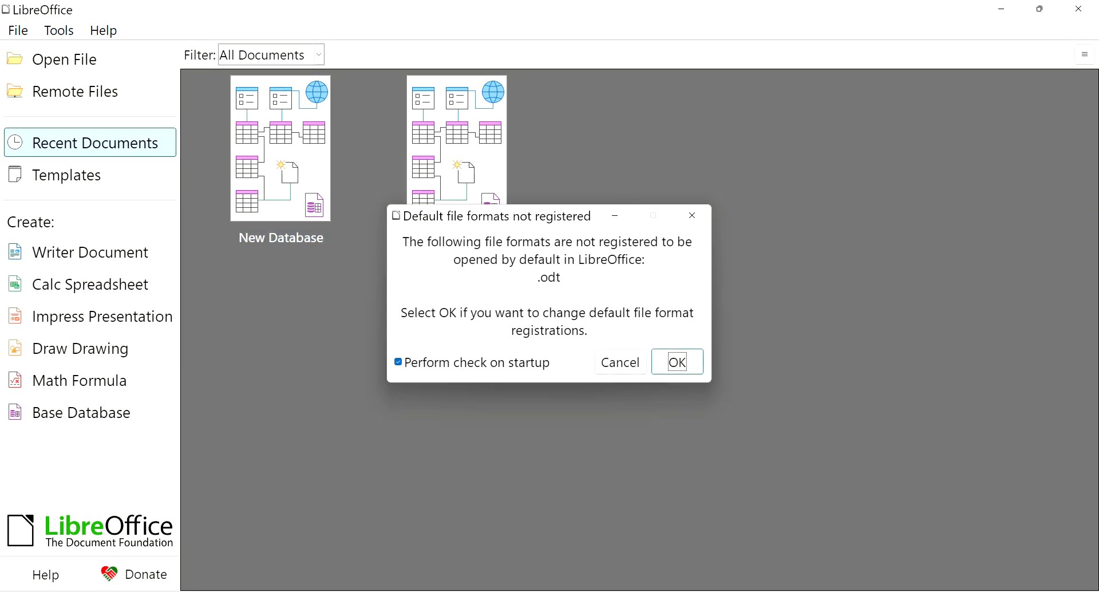
{"action": "left_click", "coordinate": [637, 364]}
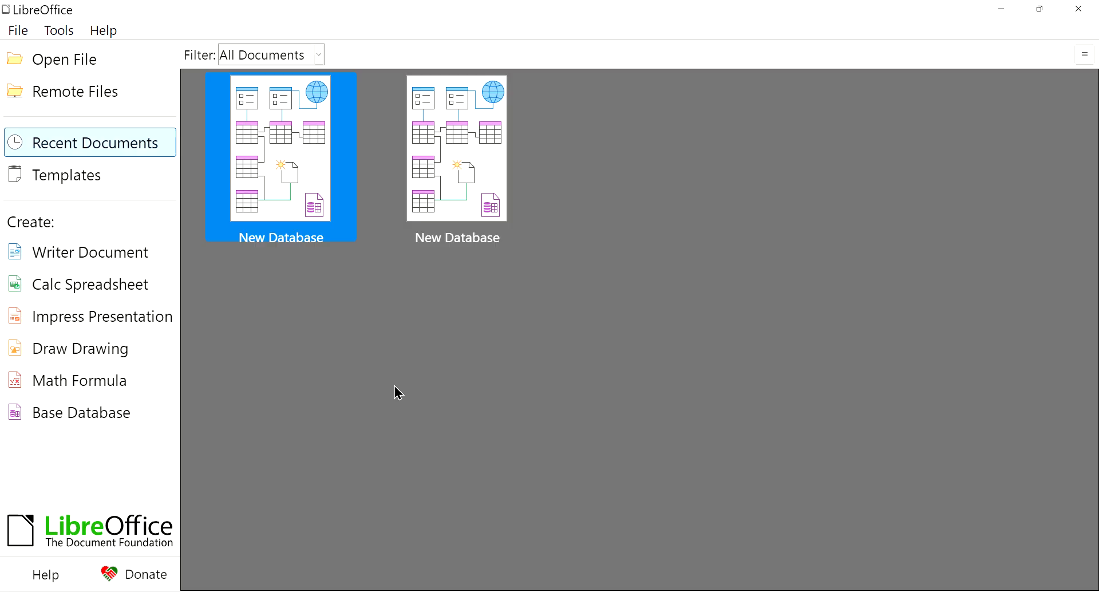
- Start a new Base database using the embedded HSQLDB engine and proceed to the wizard's saving options
{"action": "left_click", "coordinate": [66, 418]}
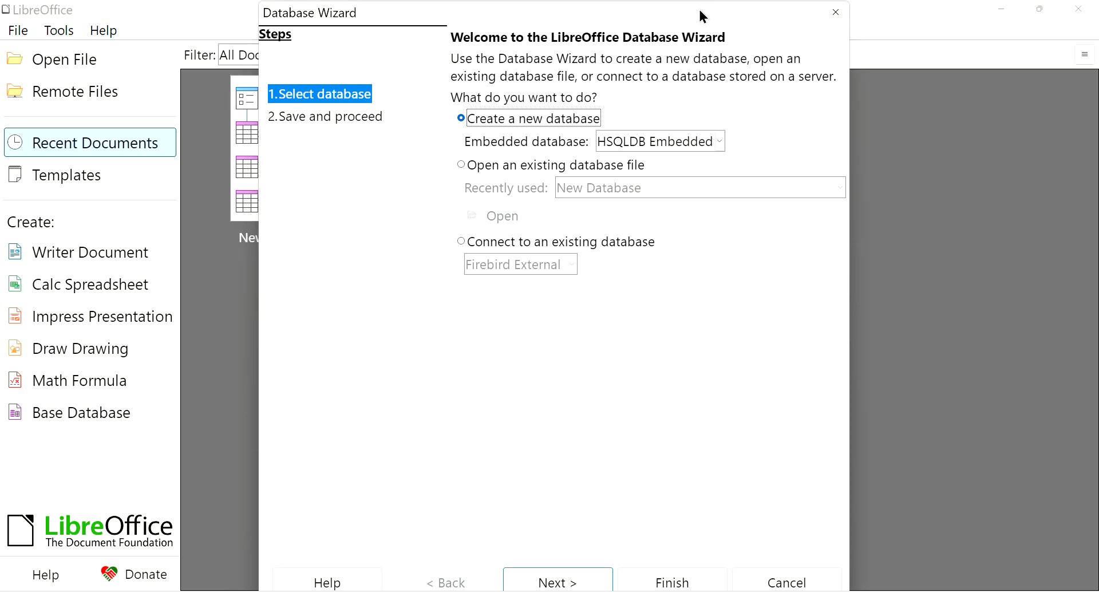
{"action": "left_click_drag", "start_coordinate": [700, 9], "coordinate": [761, 7]}
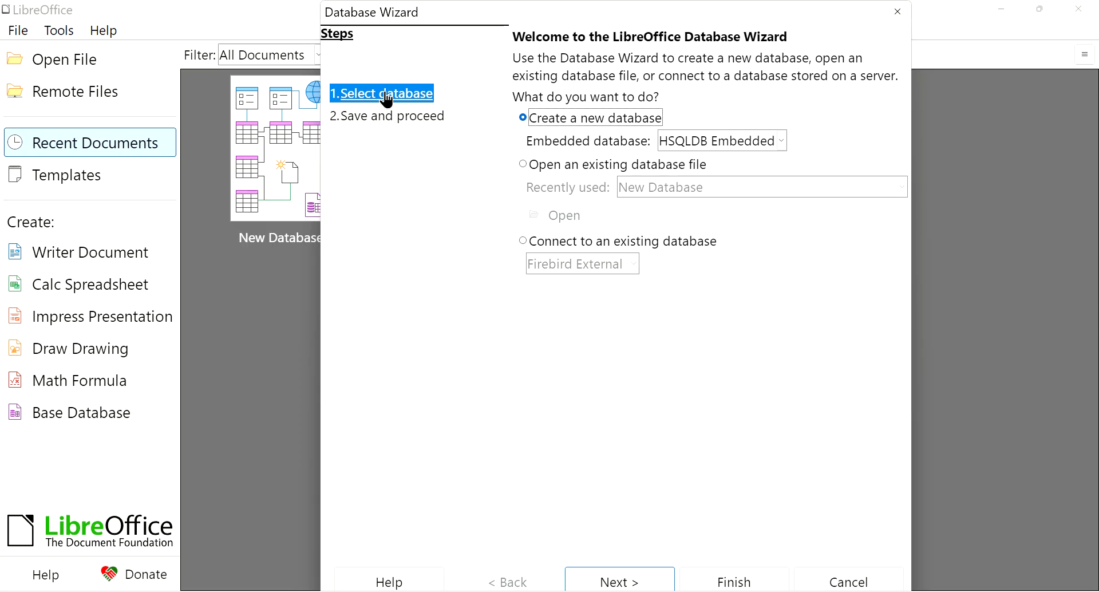
{"action": "left_click", "coordinate": [355, 120]}
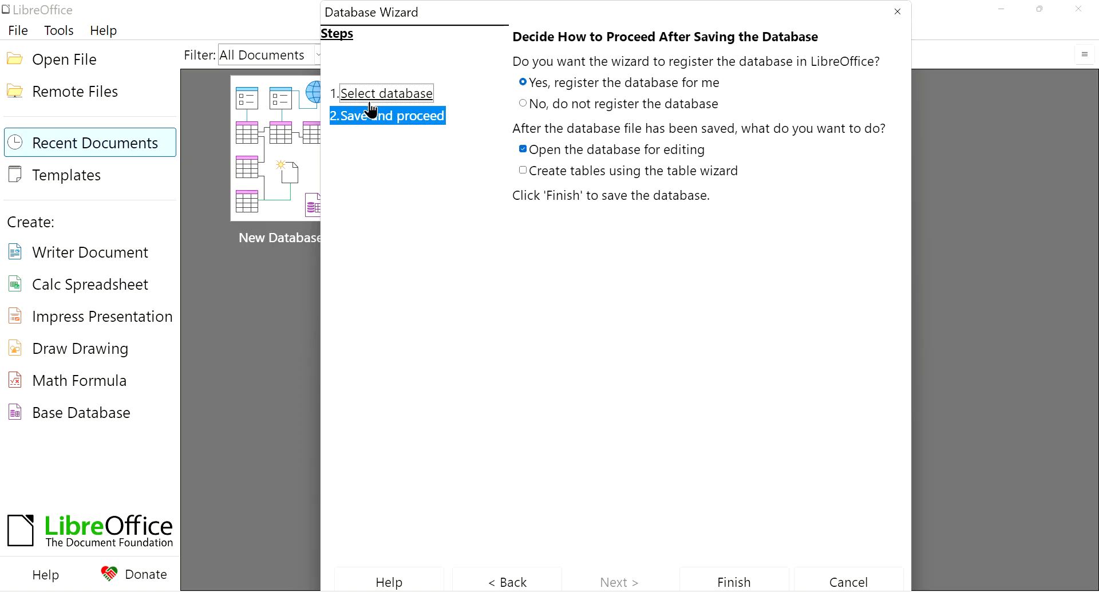
{"action": "left_click", "coordinate": [371, 103]}
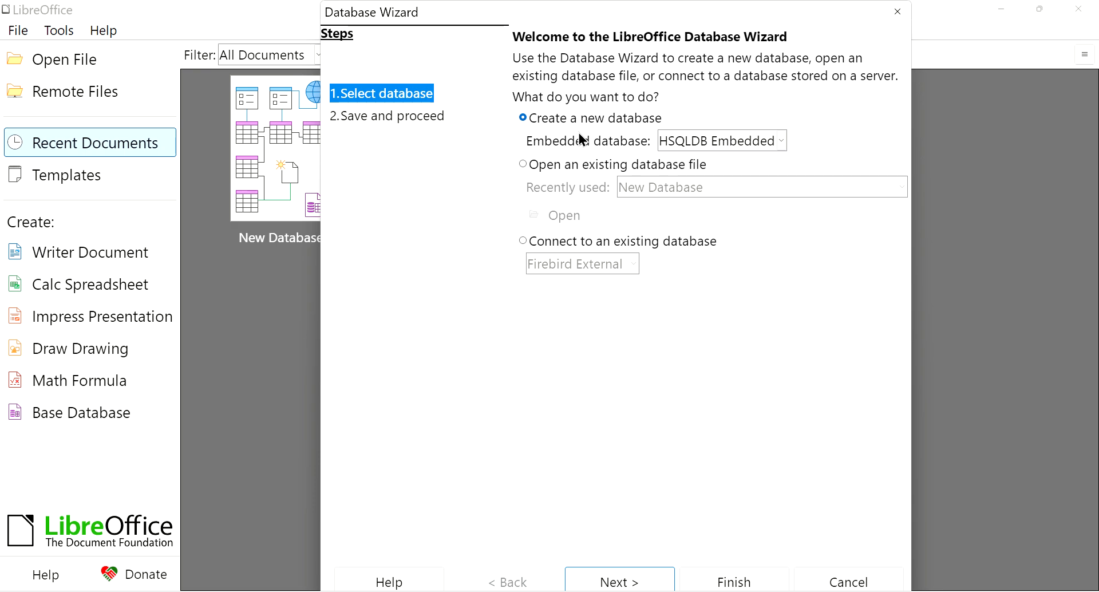
{"action": "left_click", "coordinate": [636, 582]}
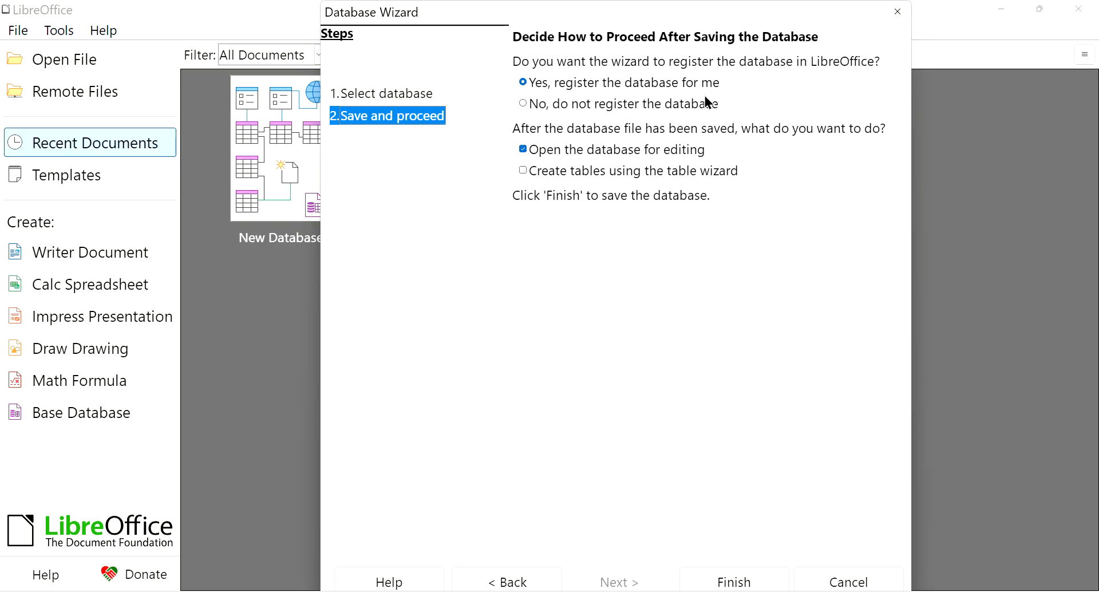
- Choose not to register the database, and leave it set to open for editing without the table wizard
{"action": "left_click", "coordinate": [532, 109]}
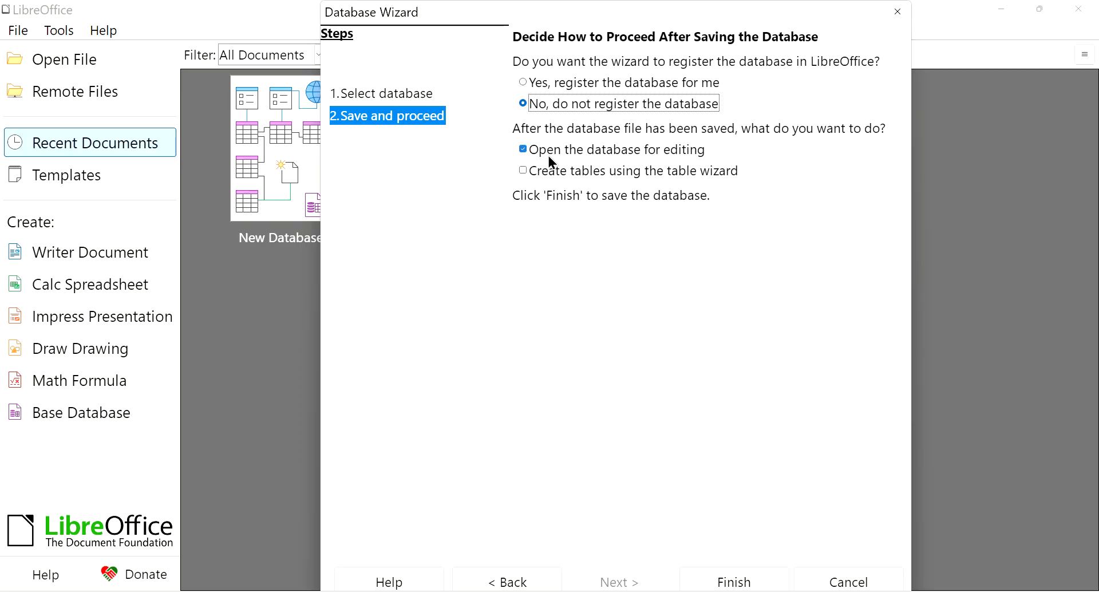
{"action": "left_click", "coordinate": [567, 181]}
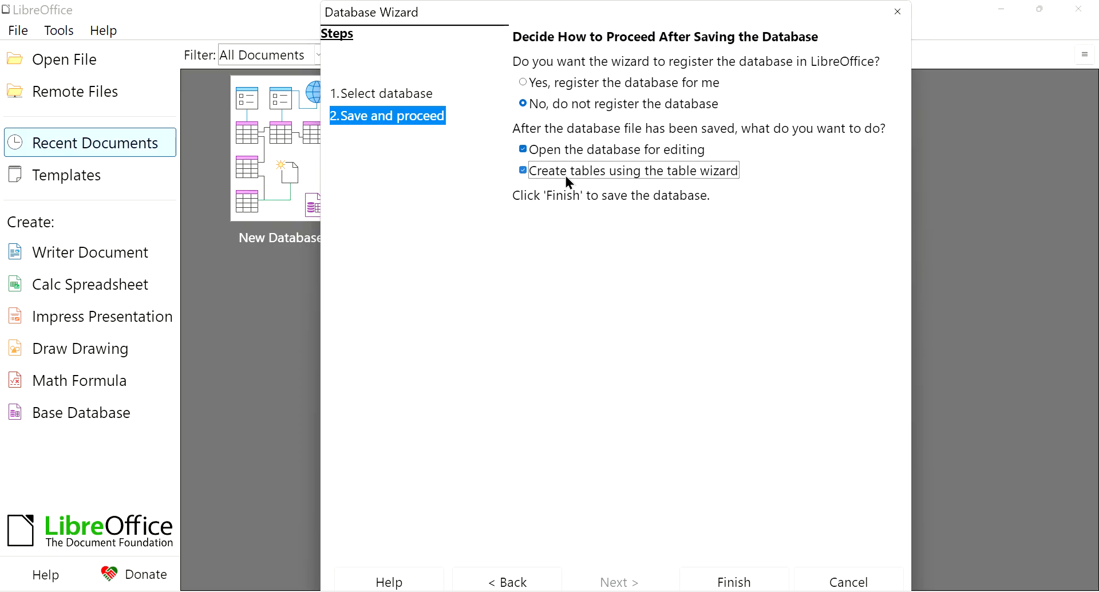
{"action": "left_click", "coordinate": [566, 150]}
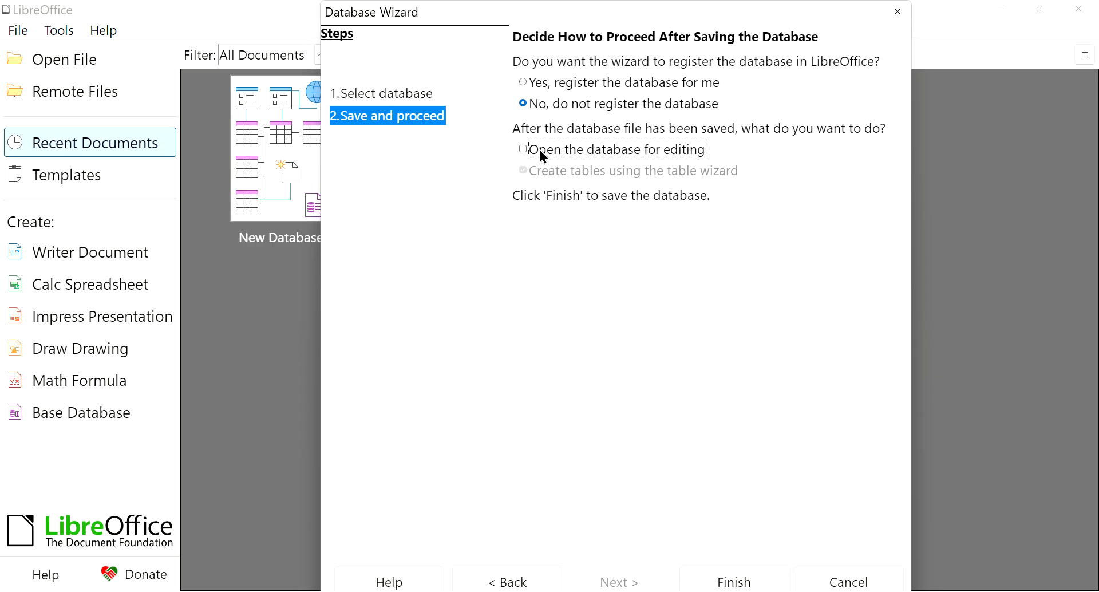
{"action": "left_click", "coordinate": [541, 152]}
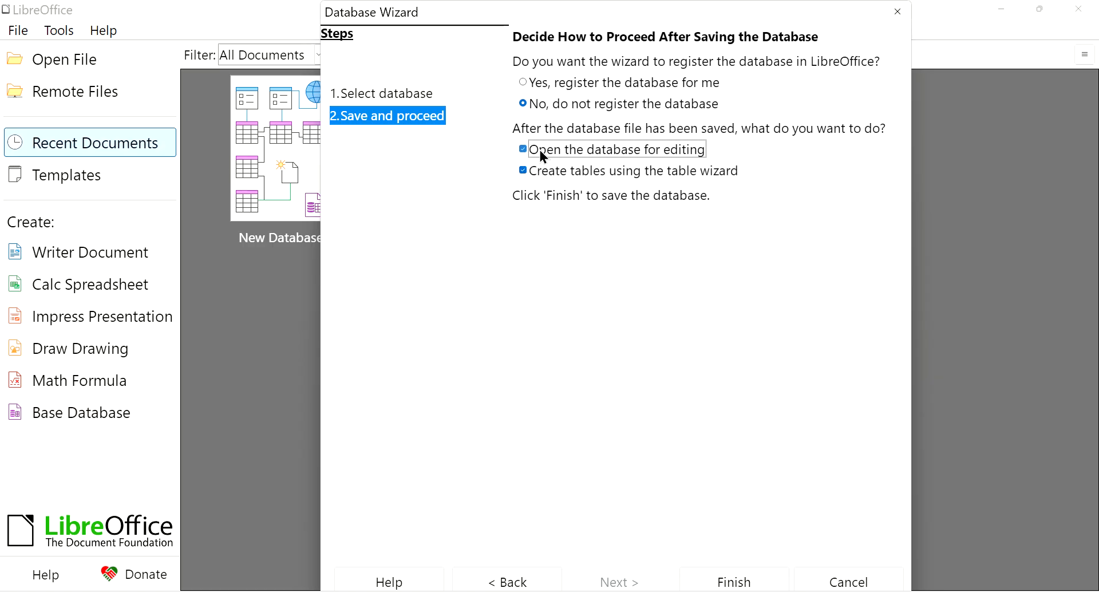
{"action": "left_click", "coordinate": [531, 179]}
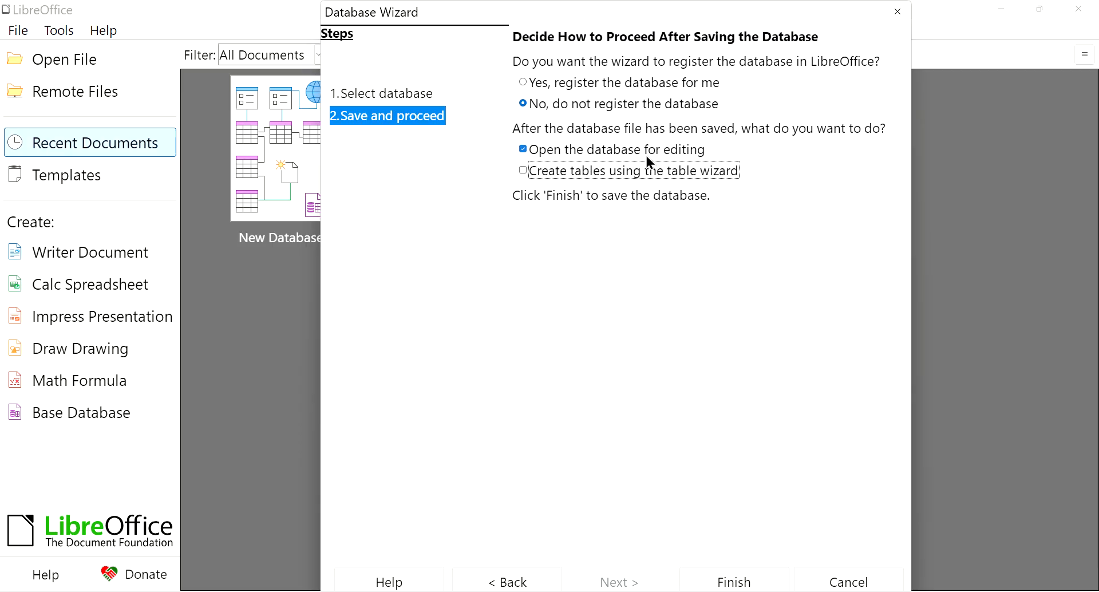
- Finish the wizard and save the database to the Desktop as "New Database" in ODF Database format
{"action": "left_click", "coordinate": [735, 581]}
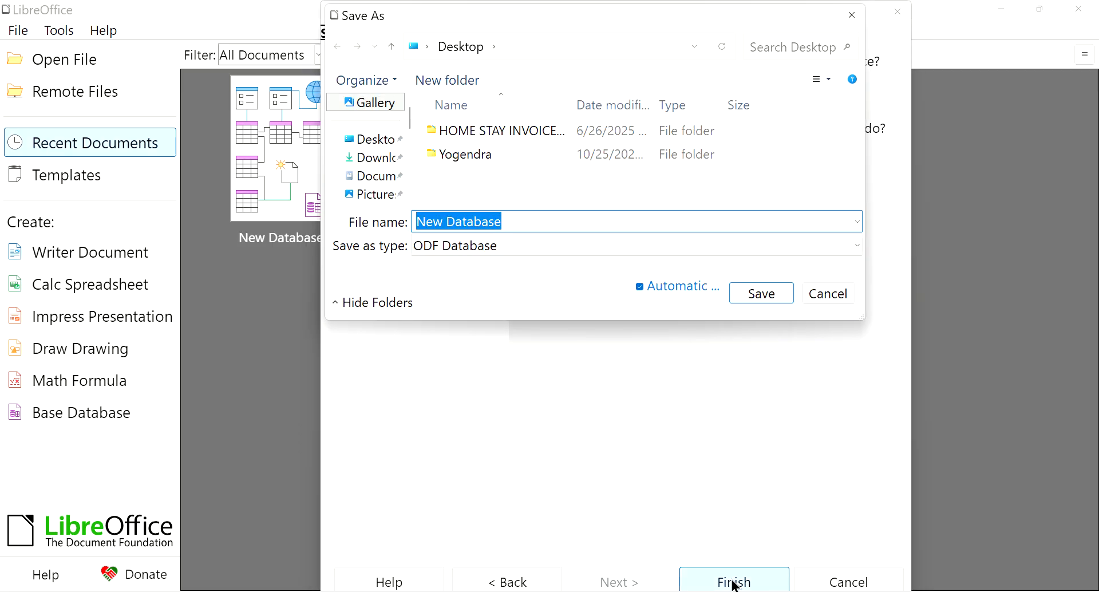
{"action": "left_click", "coordinate": [369, 147]}
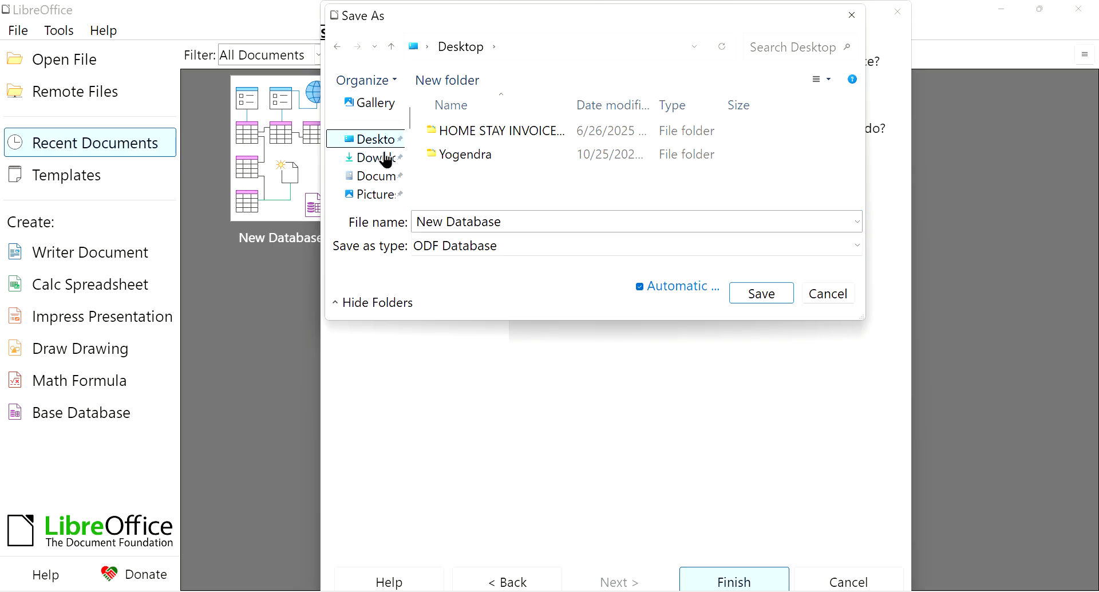
{"action": "left_click", "coordinate": [524, 222]}
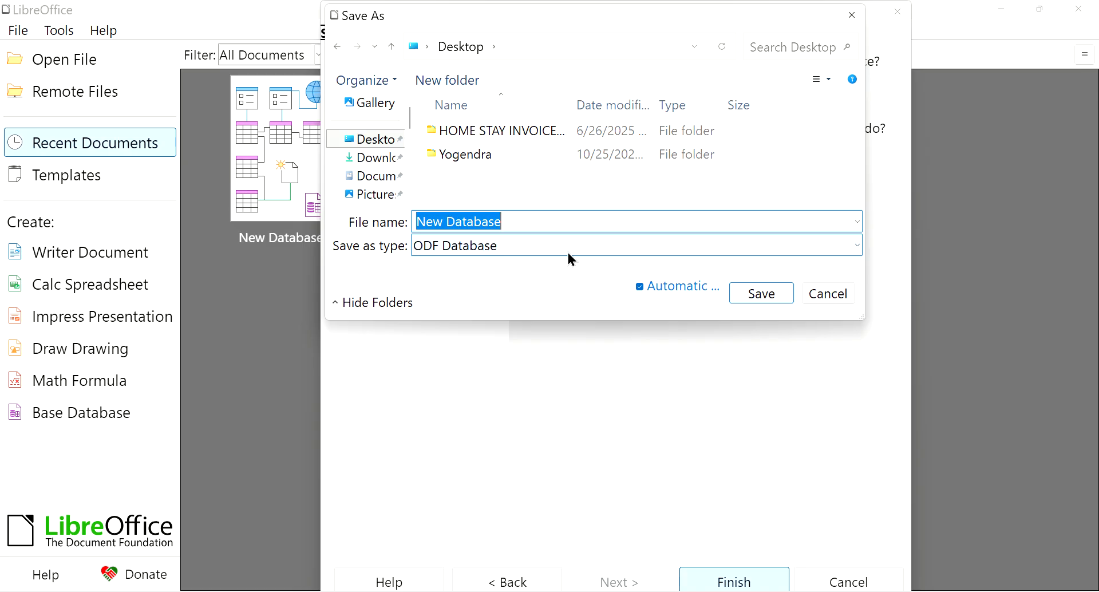
{"action": "left_click", "coordinate": [758, 300]}
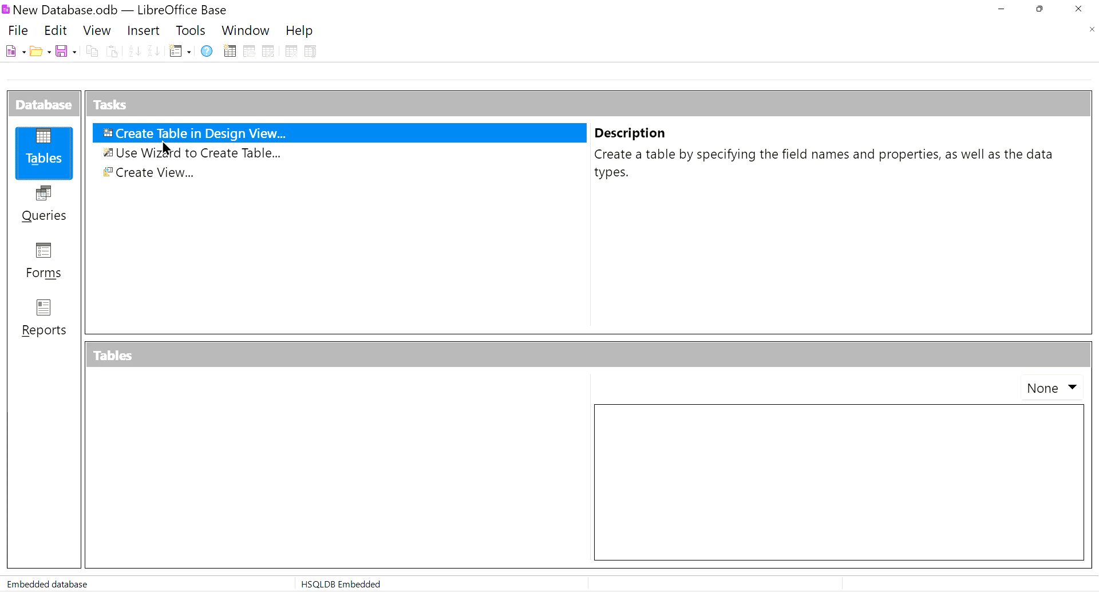
- Create a table in Design View and widen the Field Name and Field Type columns
{"action": "left_click", "coordinate": [196, 138]}
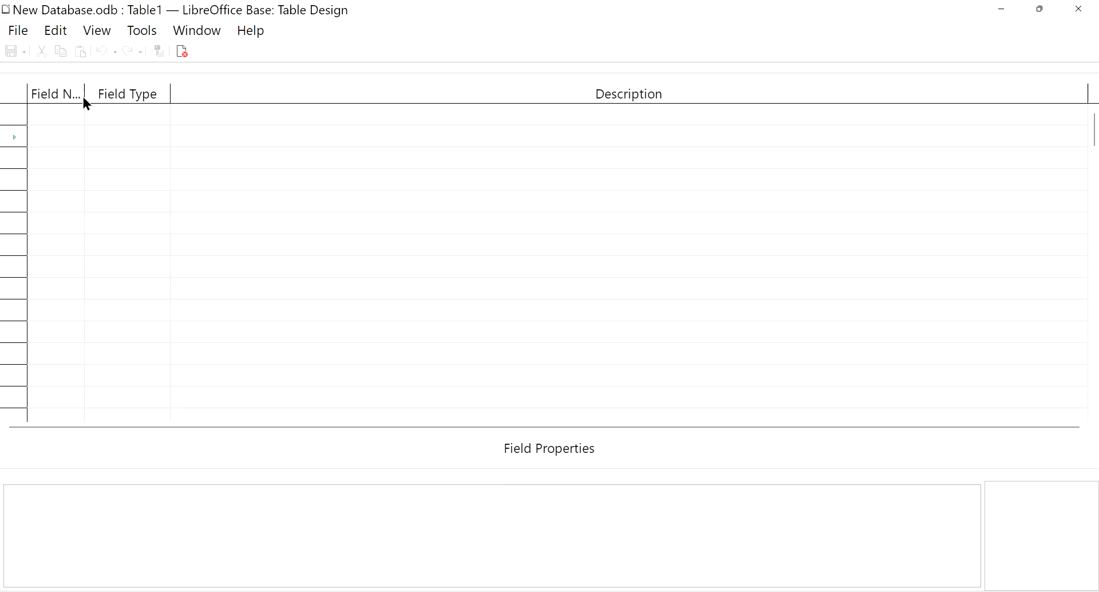
{"action": "left_click_drag", "start_coordinate": [84, 102], "coordinate": [139, 108]}
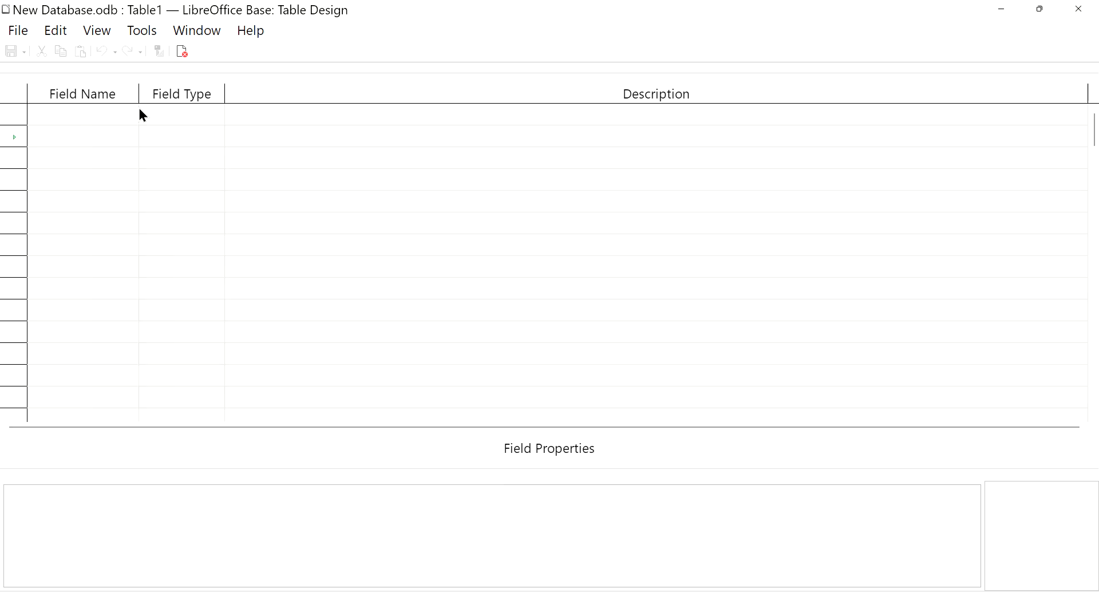
{"action": "left_click_drag", "start_coordinate": [225, 95], "coordinate": [282, 100]}
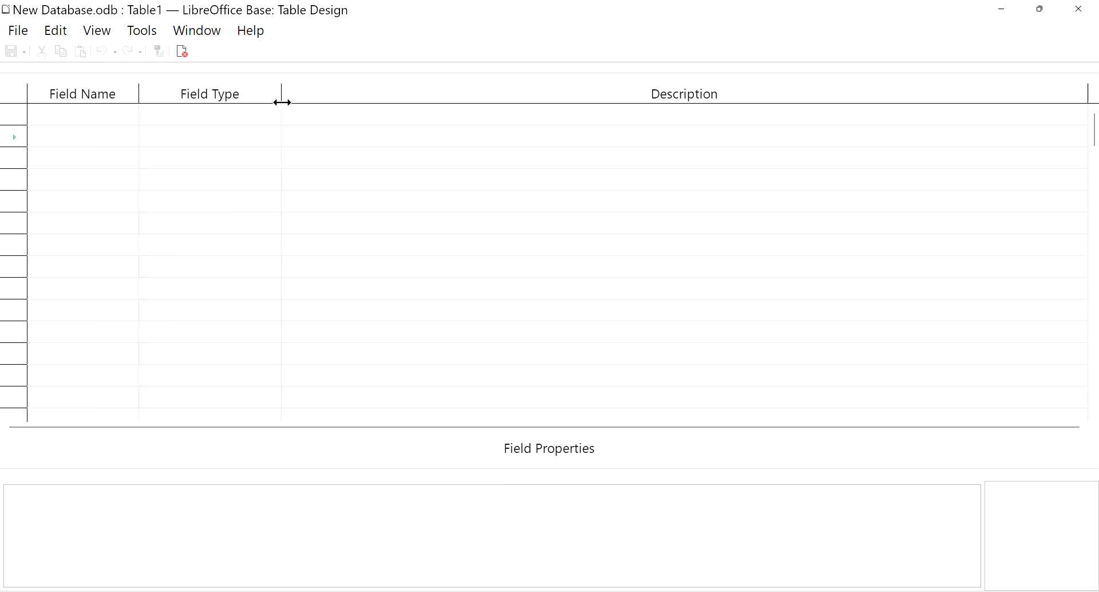
- Add a RollNo field of type Number [ NUMERIC ] with the description "Enter the roll no of the student"
{"action": "left_click", "coordinate": [91, 117]}
{"action": "type", "text": "Roll"}
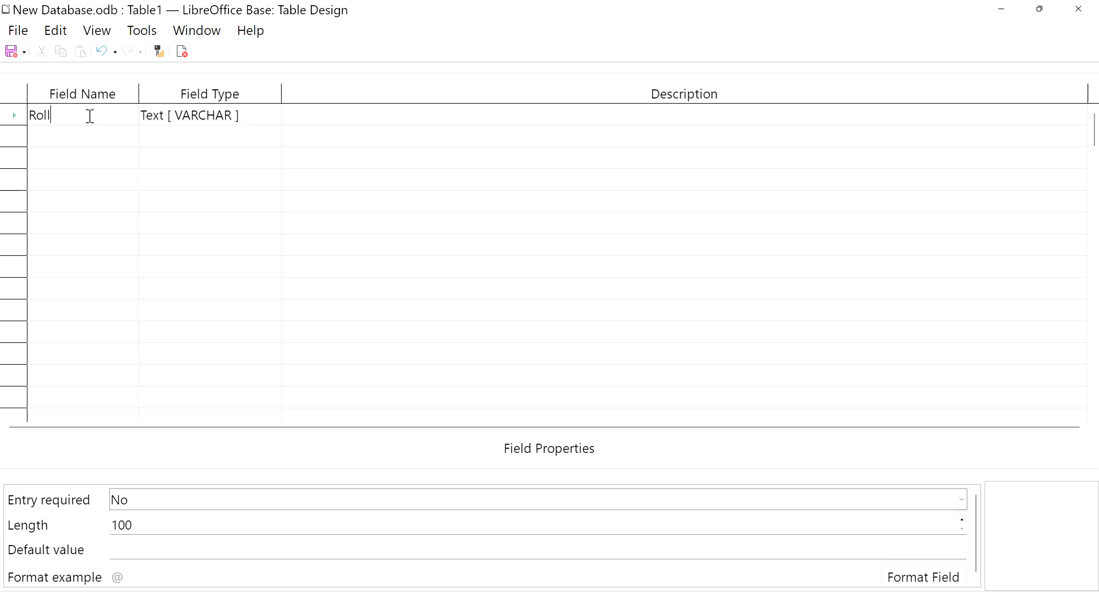
{"action": "type", "text": "No"}
{"action": "key", "text": "Tab"}
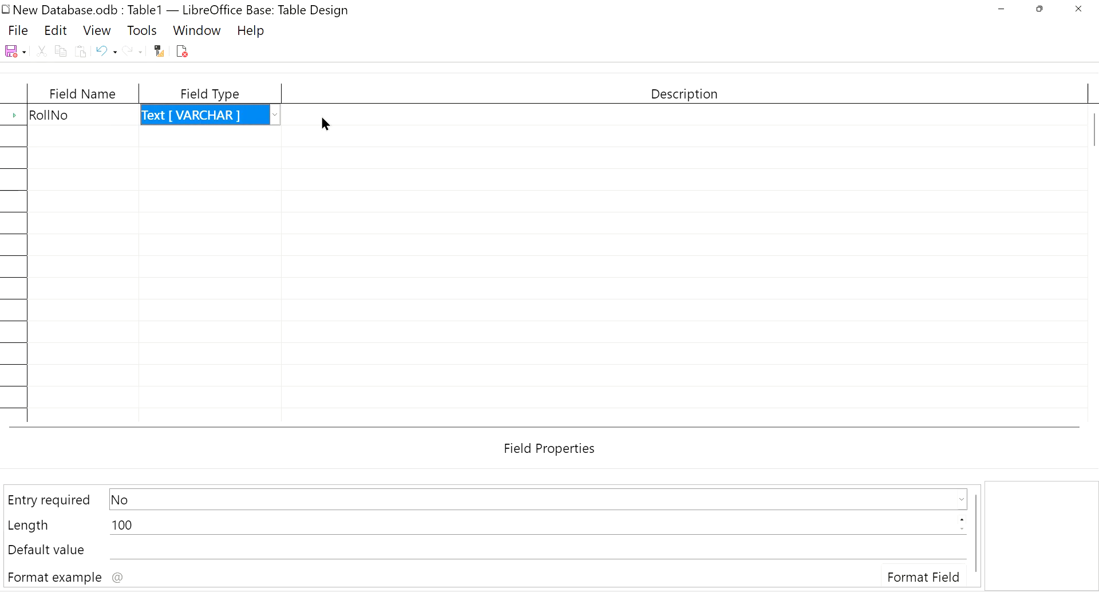
{"action": "left_click", "coordinate": [275, 115]}
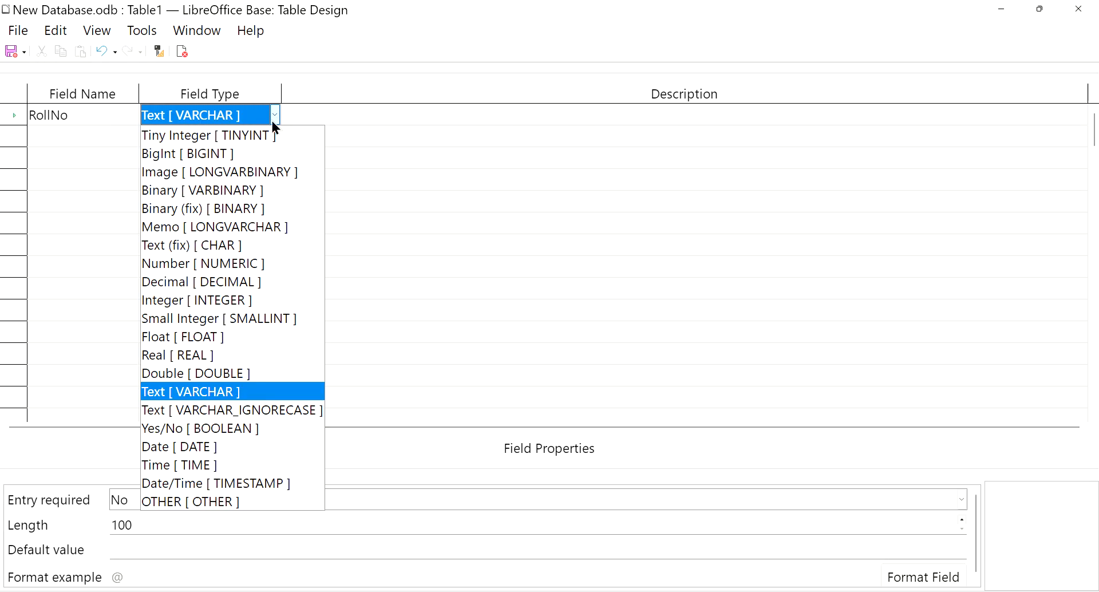
{"action": "left_click", "coordinate": [164, 262]}
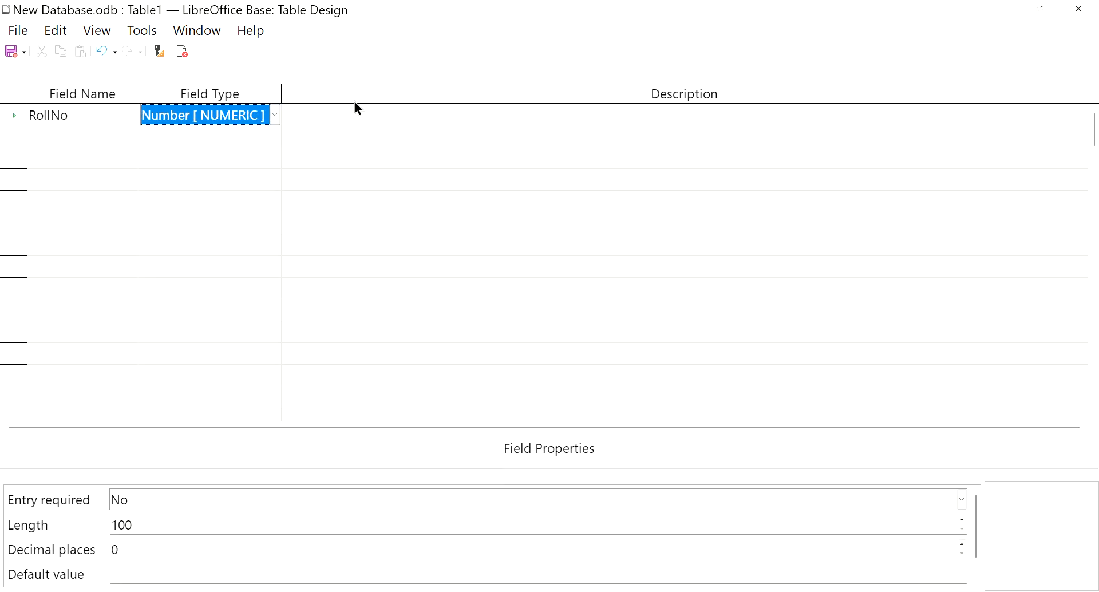
{"action": "left_click", "coordinate": [355, 115]}
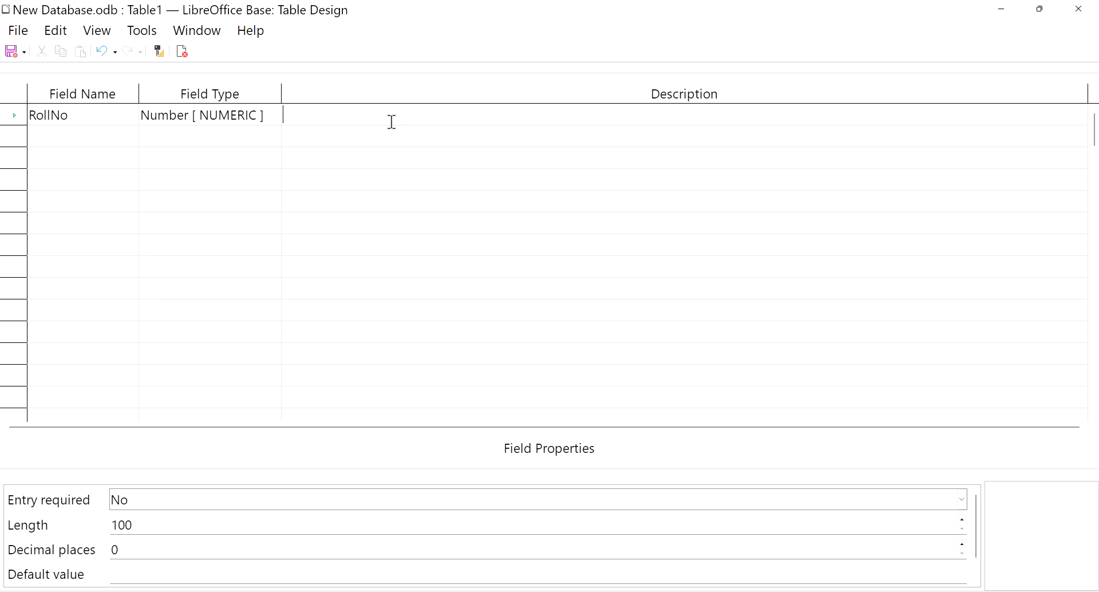
{"action": "type", "text": "Enter the roll no of the s tudent"}
{"action": "key", "text": "Return"}
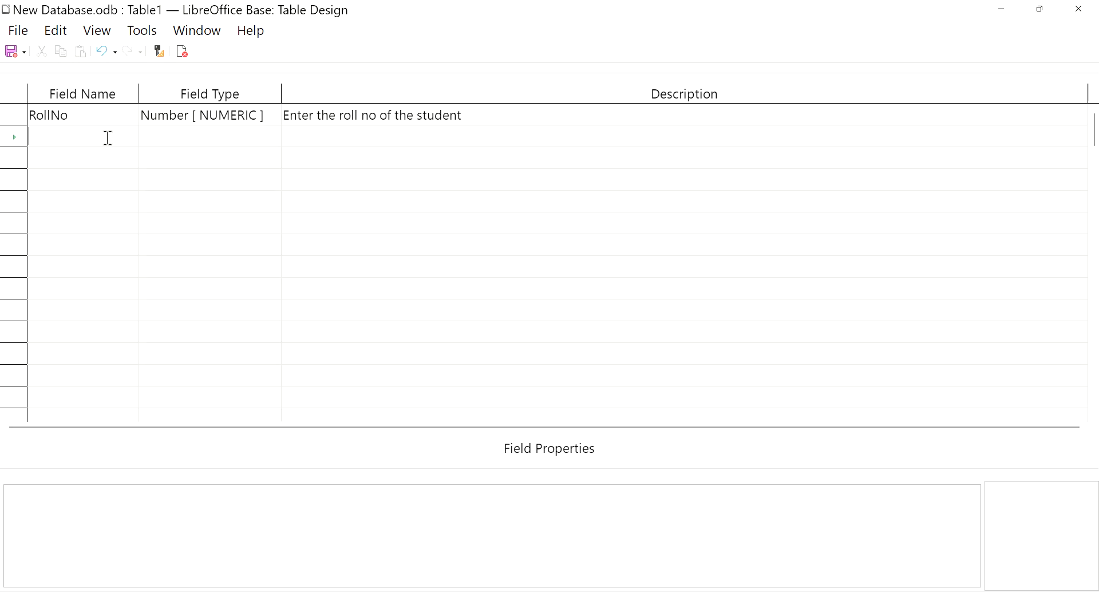
- Add a Name field of type Text [ VARCHAR ] with the description "Enter the name of the student"
{"action": "type", "text": "Name"}
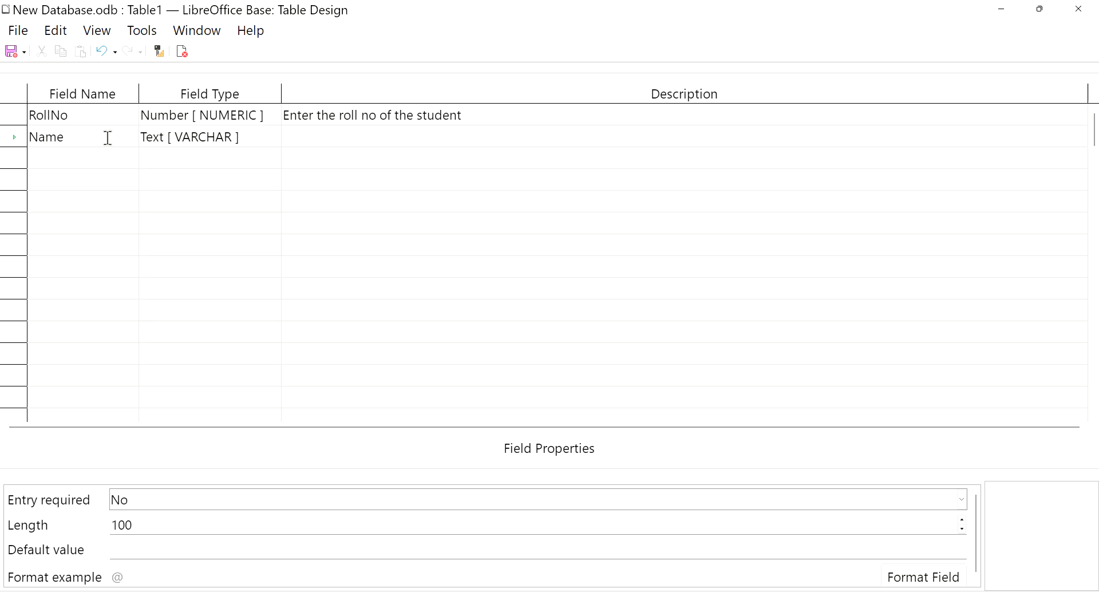
{"action": "key", "text": "Tab"}
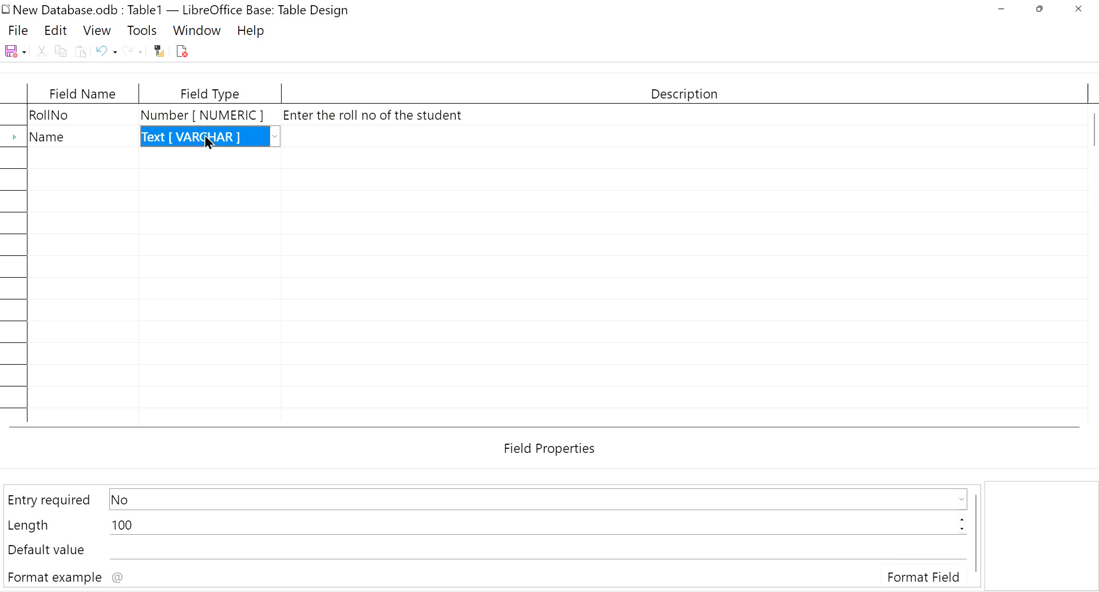
{"action": "left_click", "coordinate": [353, 140]}
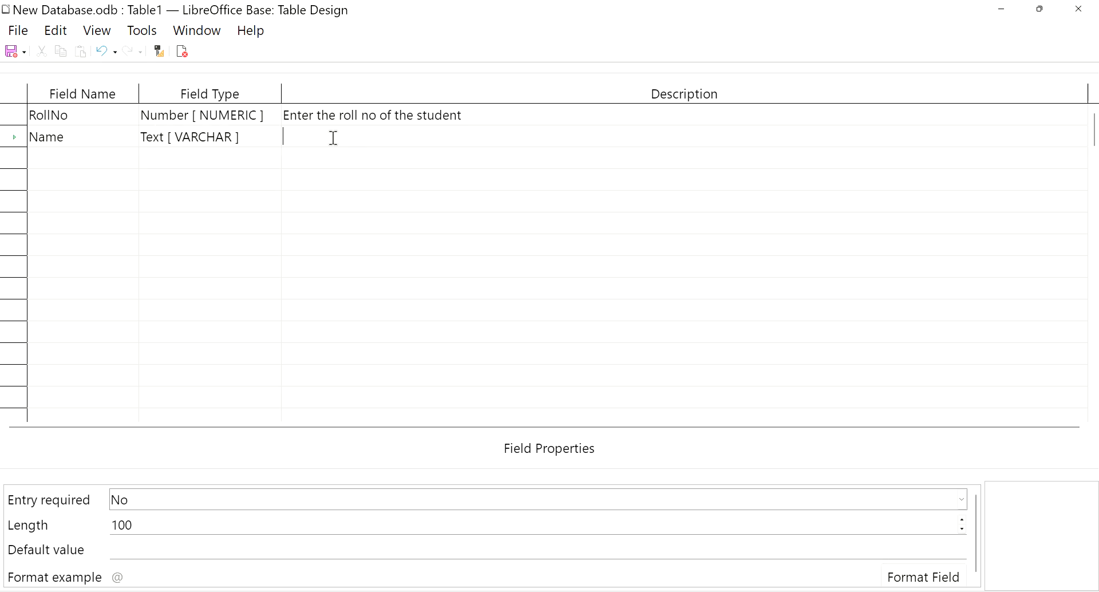
{"action": "left_click", "coordinate": [229, 143]}
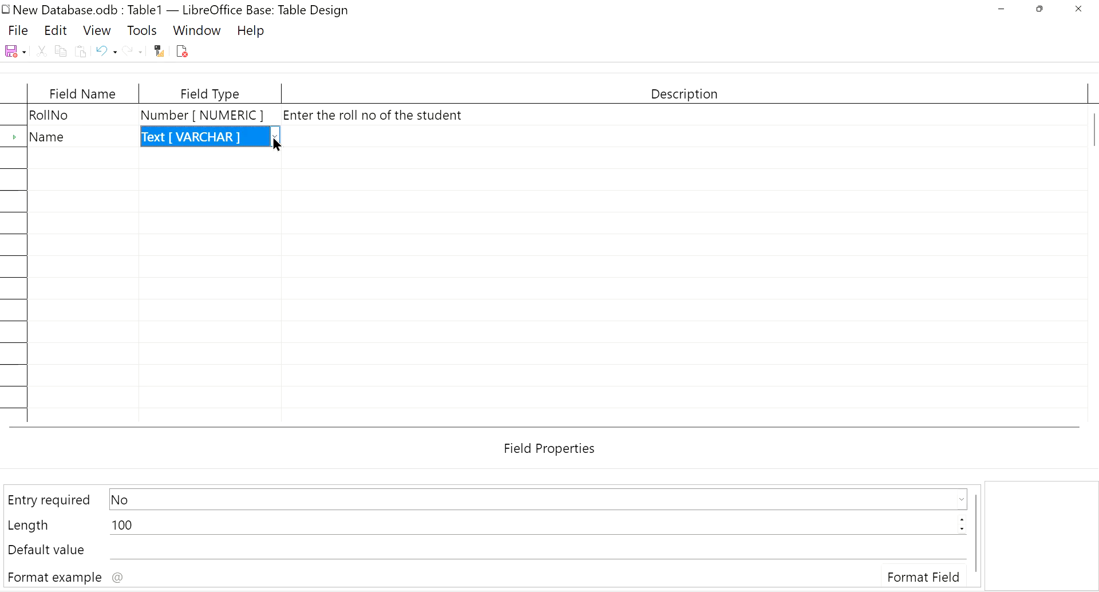
{"action": "left_click", "coordinate": [318, 138]}
{"action": "type", "text": "En"}
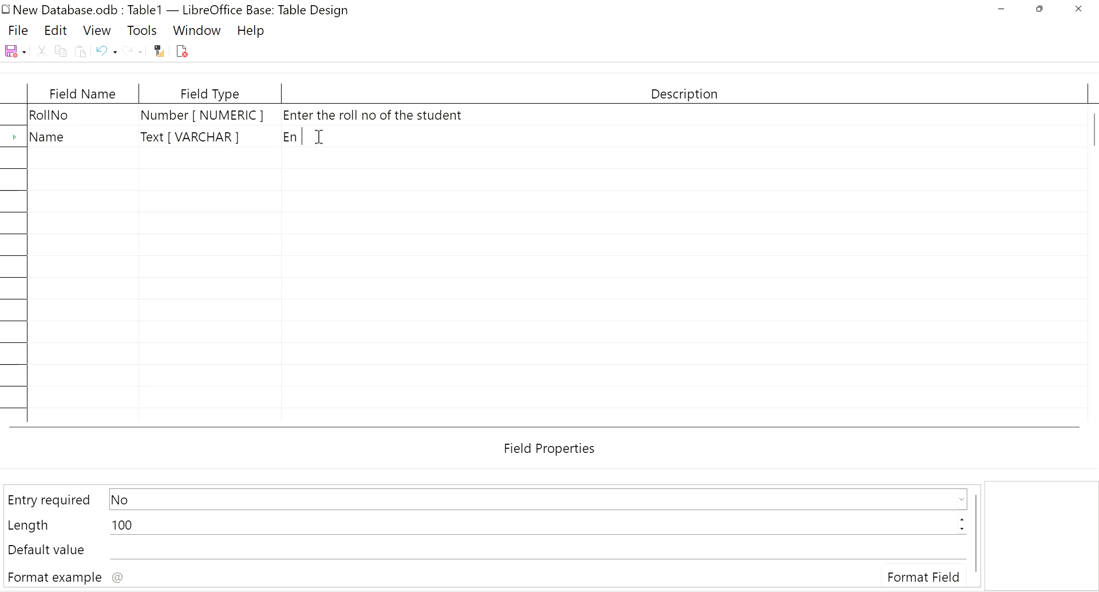
{"action": "type", "text": "ter the name of the studen"}
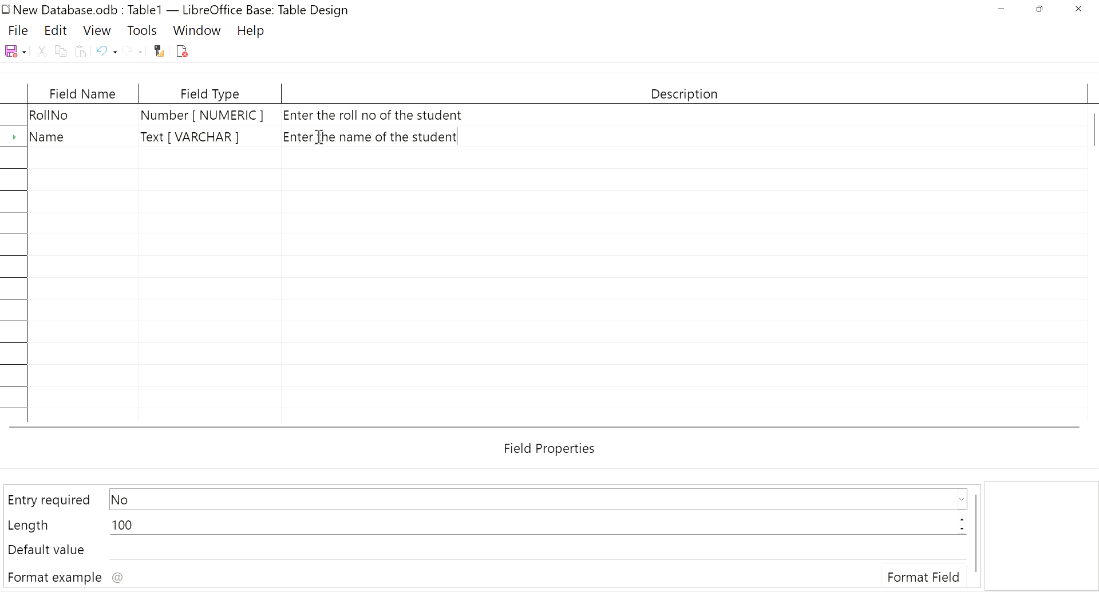
{"action": "type", "text": "t"}
{"action": "key", "text": "Return"}
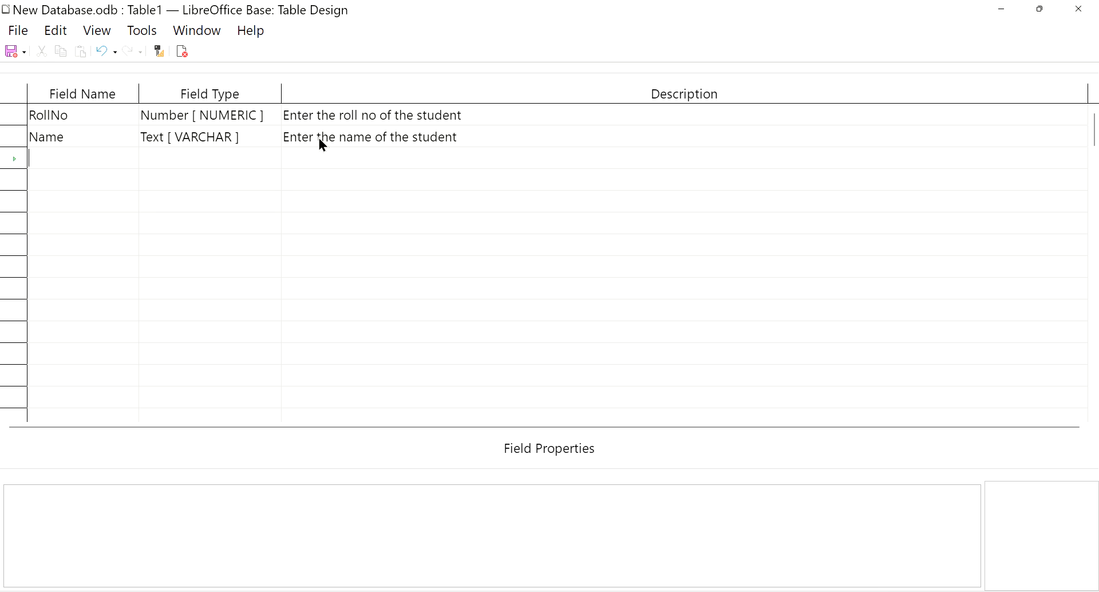
- Add an Address field of type Text [ VARCHAR ] with the description "Enter the address/city of the student"
{"action": "type", "text": "Add"}
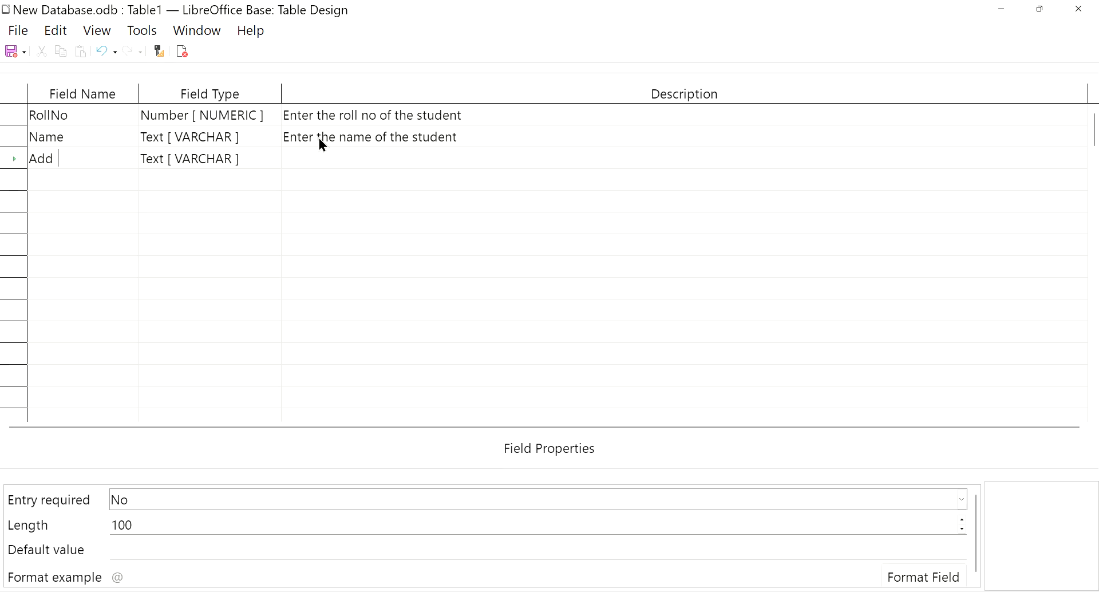
{"action": "type", "text": "ress"}
{"action": "key", "text": "Return"}
{"action": "key", "text": "Return"}
{"action": "type", "text": "Enter the address of"}
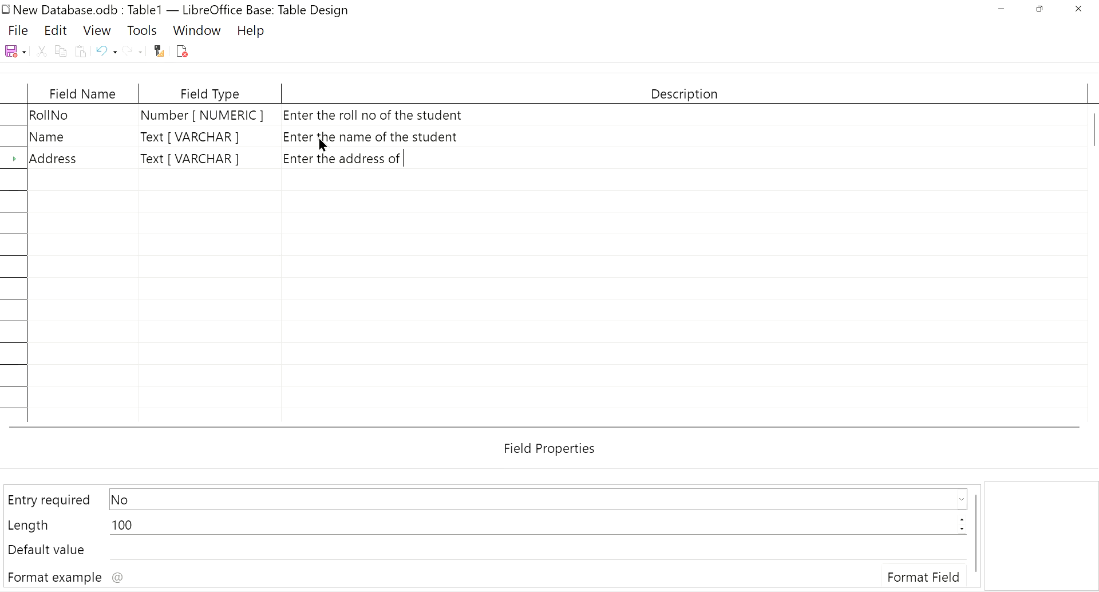
{"action": "key", "text": "BackSpace"}
{"action": "key", "text": "BackSpace"}
{"action": "key", "text": "BackSpace"}
{"action": "key", "text": "BackSpace"}
{"action": "type", "text": "/city of the s tudent"}
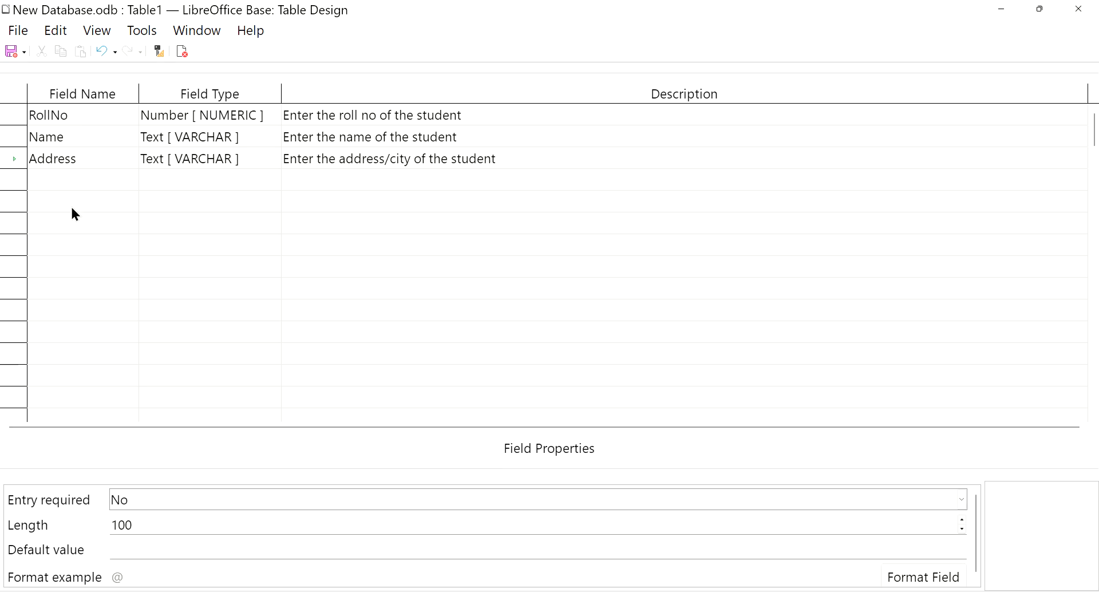
{"action": "left_click", "coordinate": [58, 182]}
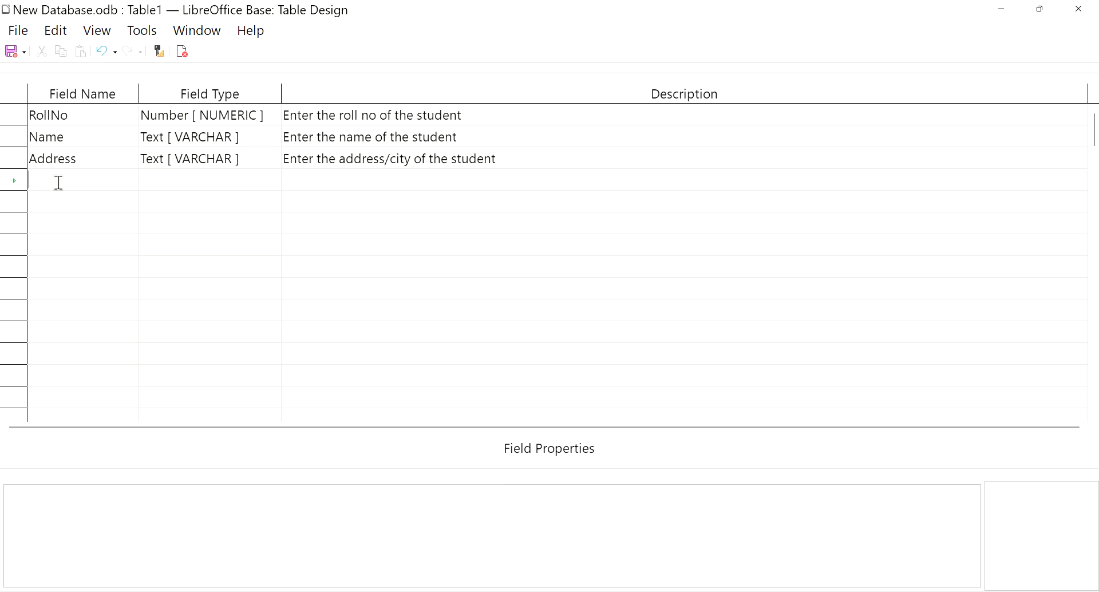
{"action": "key", "text": "ctrl+s"}
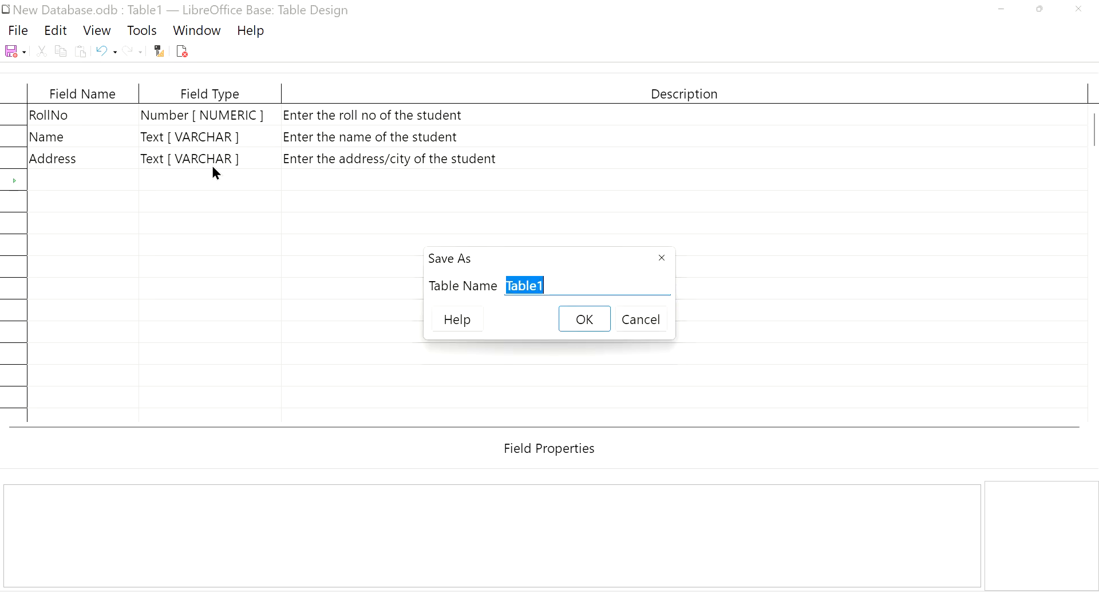
{"action": "left_click", "coordinate": [662, 258]}
{"action": "left_click", "coordinate": [68, 185]}
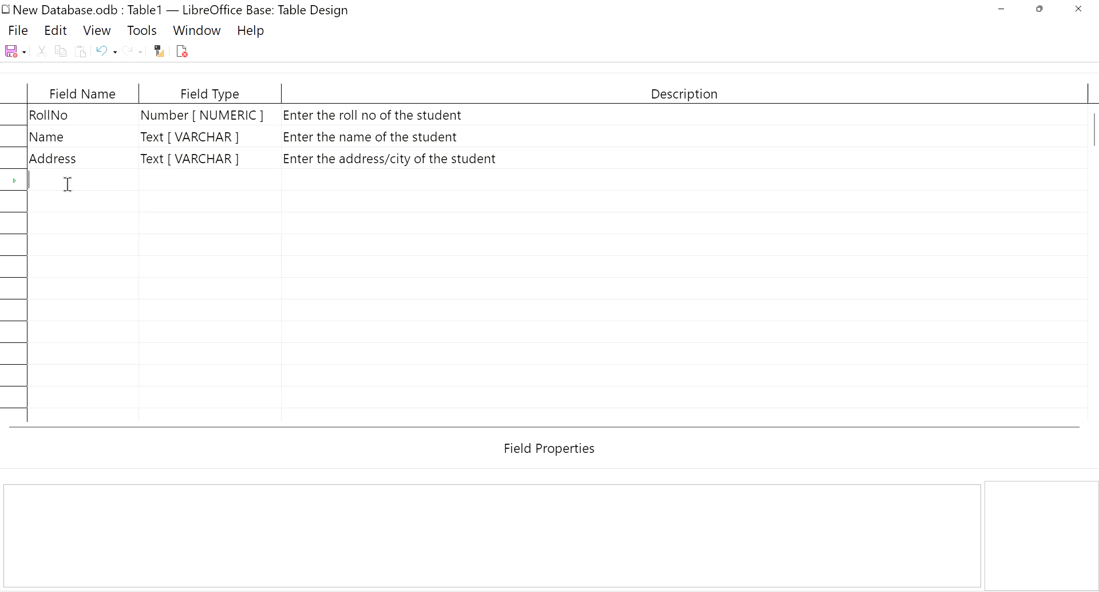
{"action": "key", "text": "ctrl+s"}
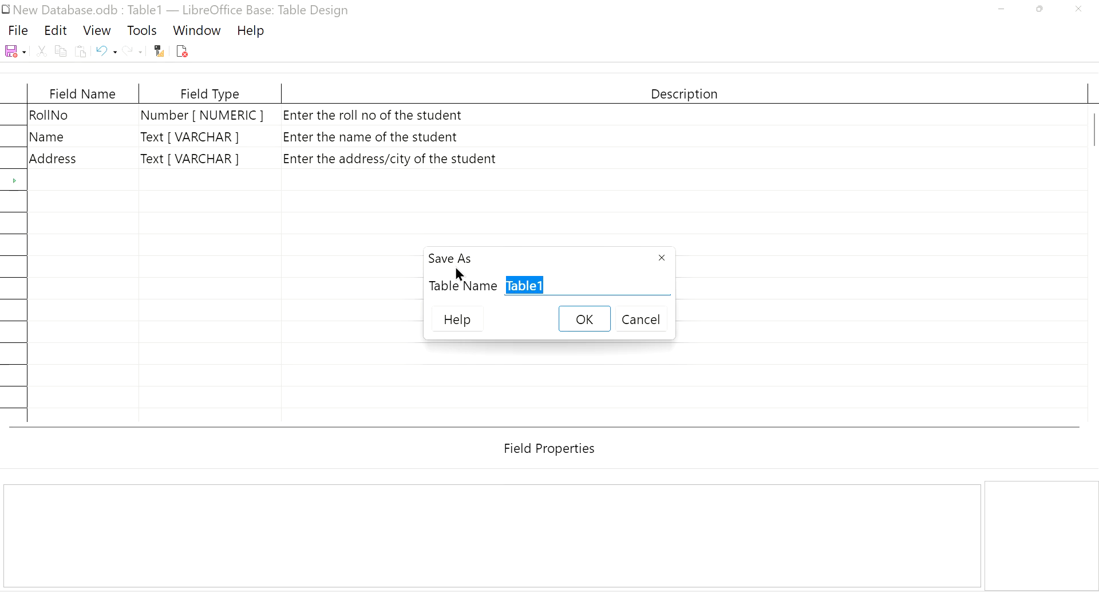
{"action": "left_click", "coordinate": [640, 325]}
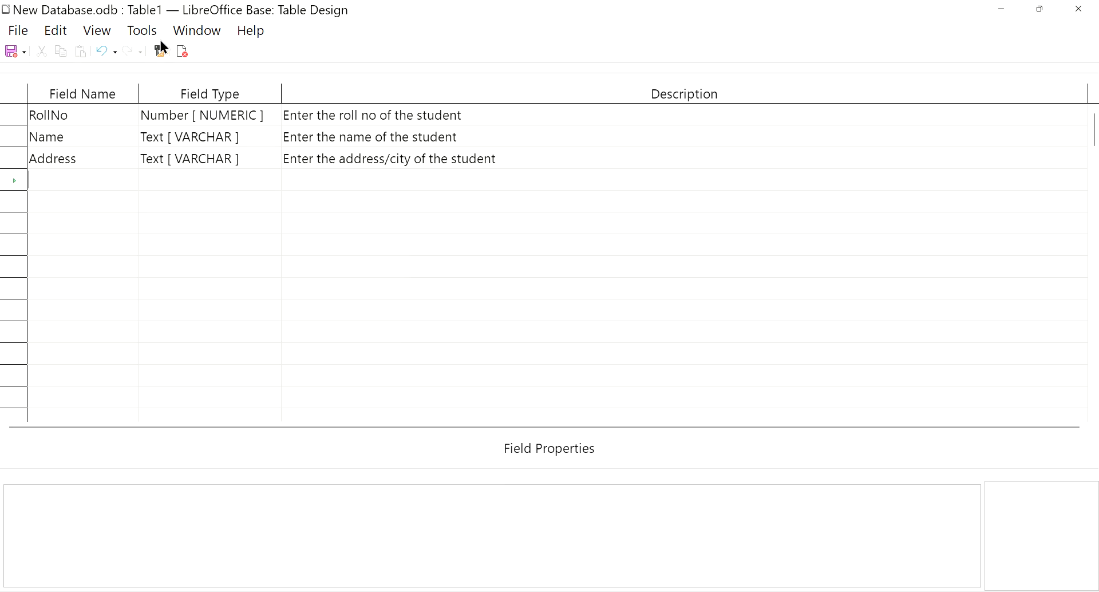
- Save the table as "Demo" and let a primary key be created automatically
{"action": "left_click", "coordinate": [18, 30]}
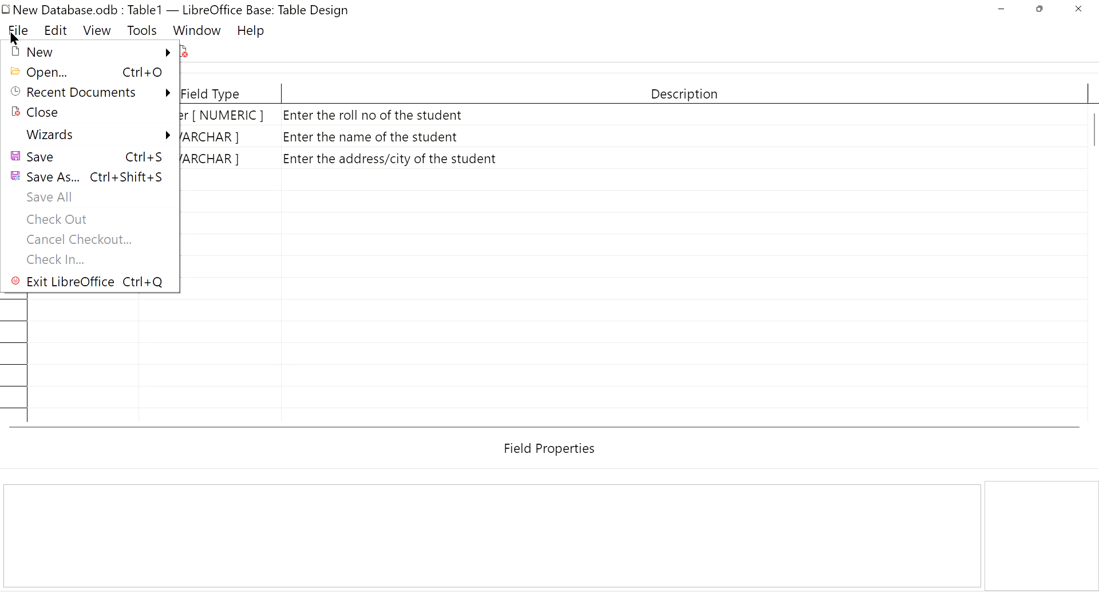
{"action": "left_click", "coordinate": [79, 158]}
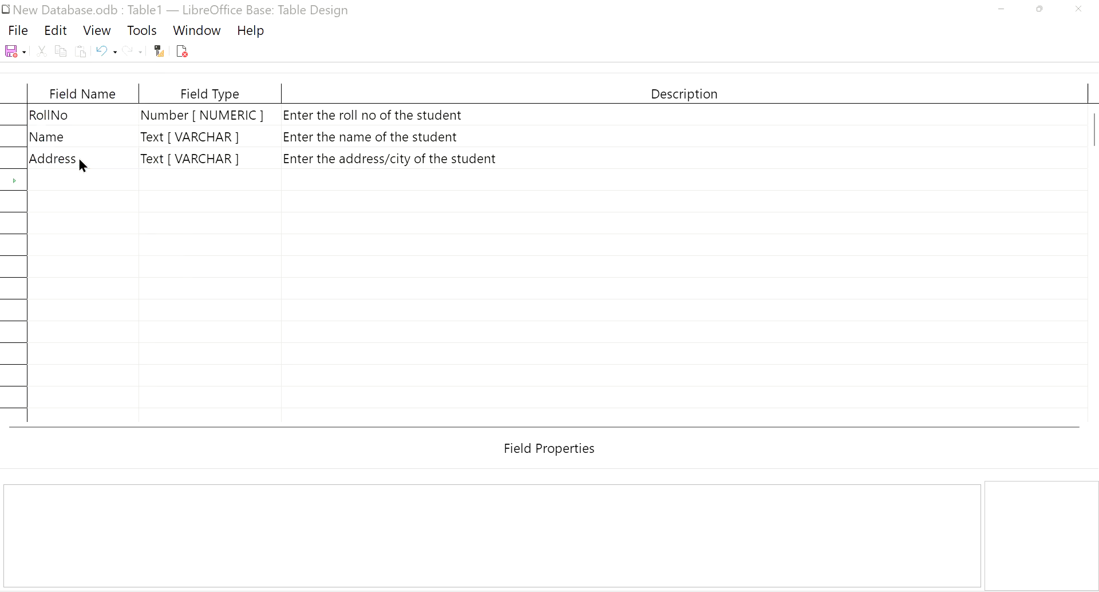
{"action": "type", "text": "D"}
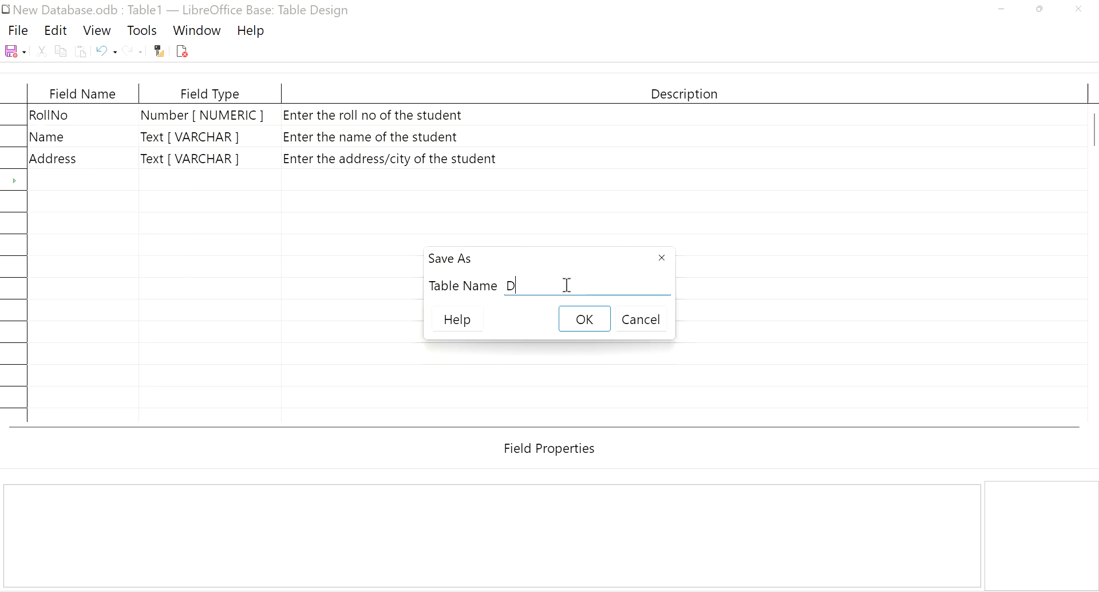
{"action": "type", "text": "emo"}
{"action": "left_click", "coordinate": [584, 320]}
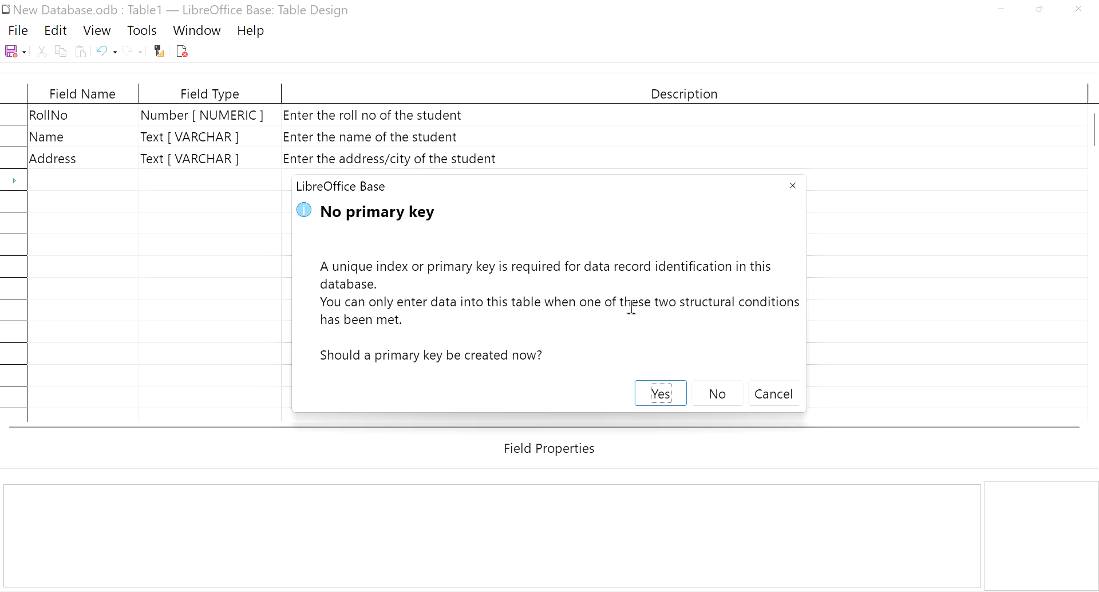
{"action": "left_click", "coordinate": [650, 392]}
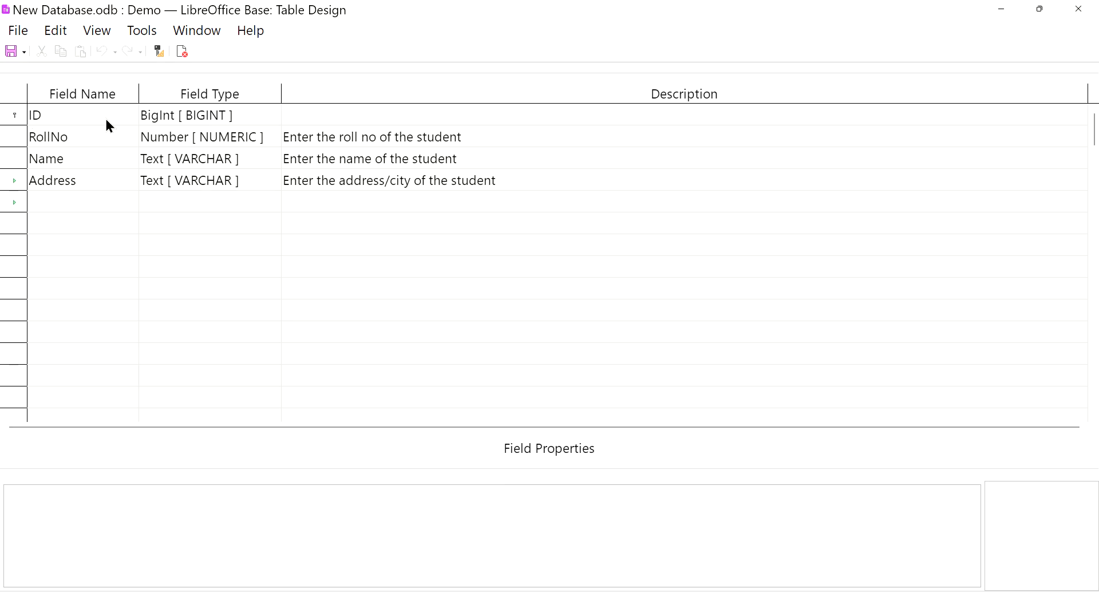
- Remove the primary key from the ID field and delete that field
{"action": "left_click", "coordinate": [15, 118]}
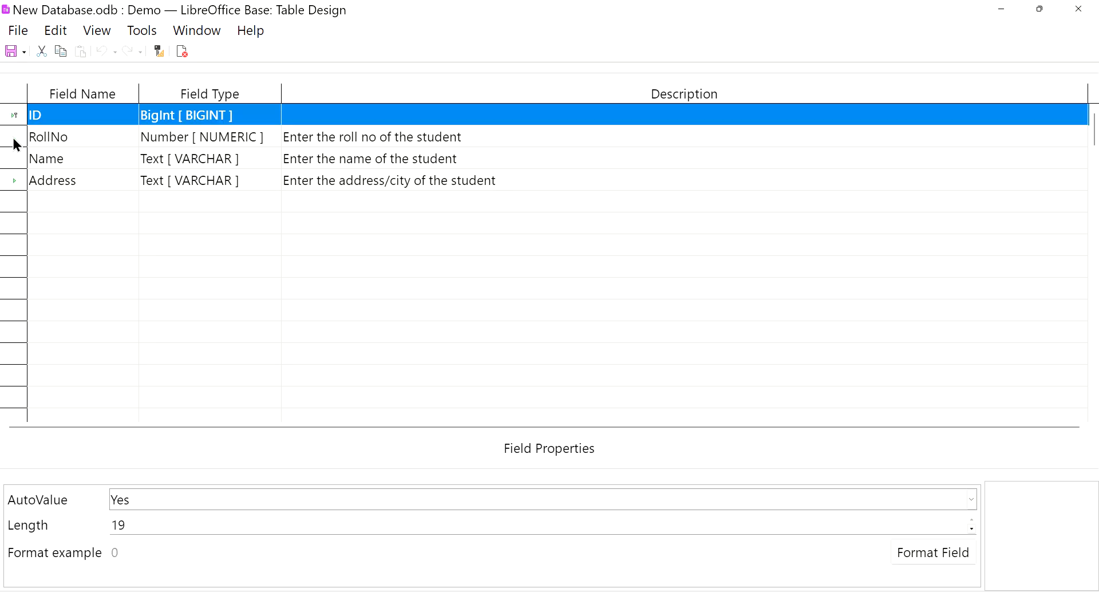
{"action": "left_click", "coordinate": [13, 139]}
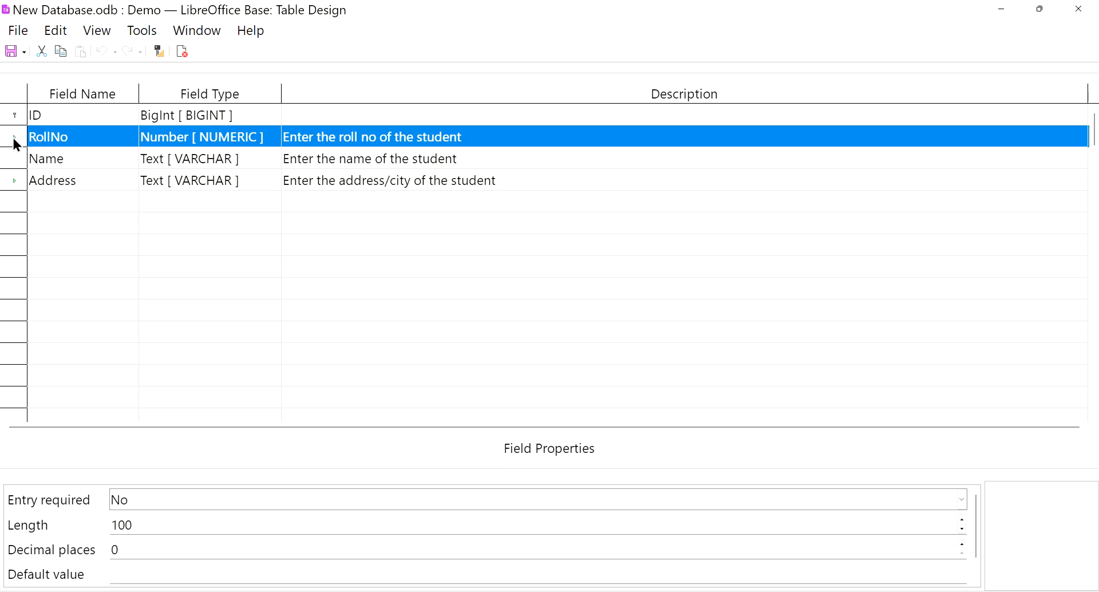
{"action": "left_click", "coordinate": [11, 116]}
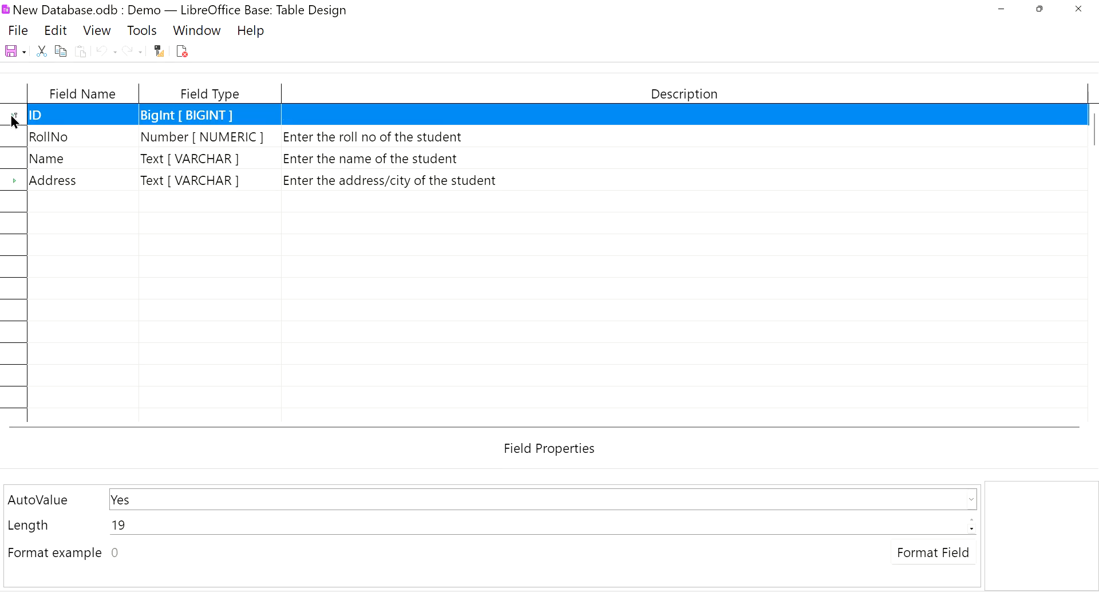
{"action": "right_click", "coordinate": [11, 115]}
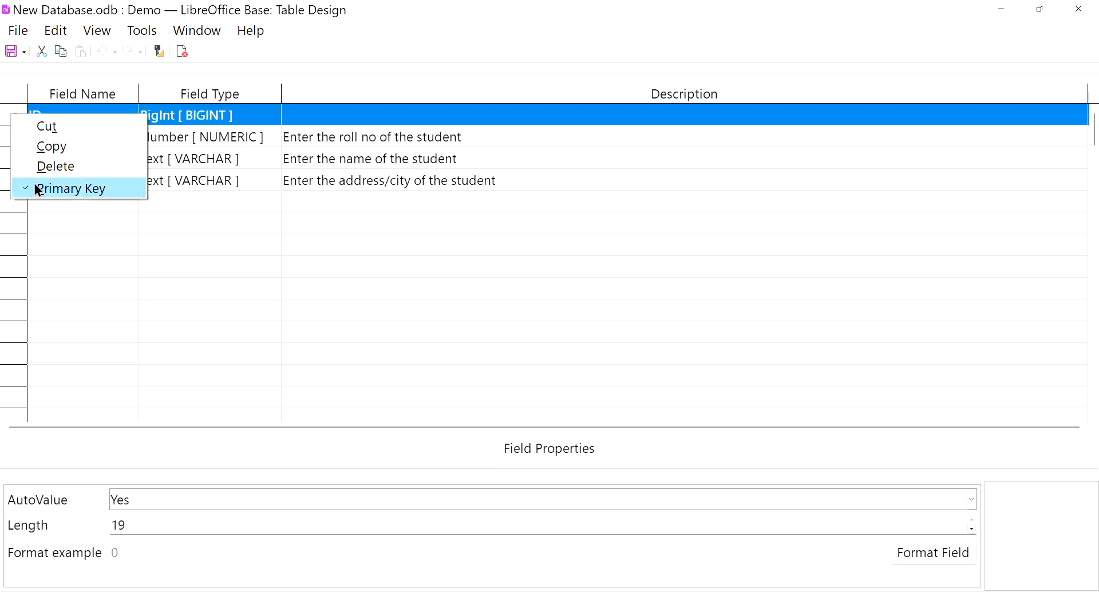
{"action": "left_click", "coordinate": [35, 188]}
{"action": "right_click", "coordinate": [16, 116]}
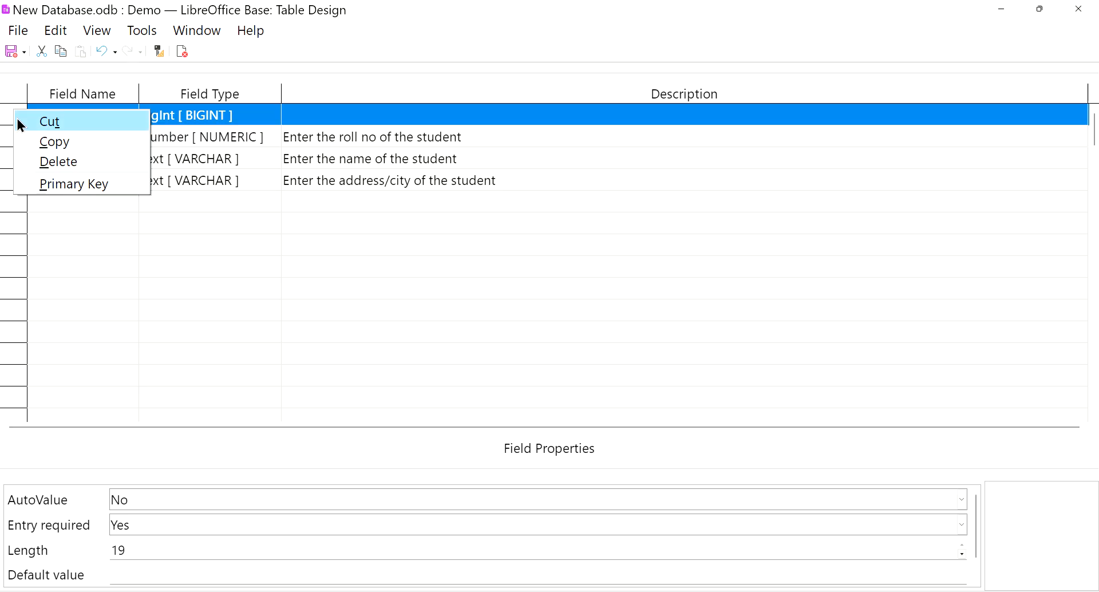
{"action": "left_click", "coordinate": [39, 160]}
- Set the RollNo field as the table's primary key
{"action": "left_click", "coordinate": [15, 117]}
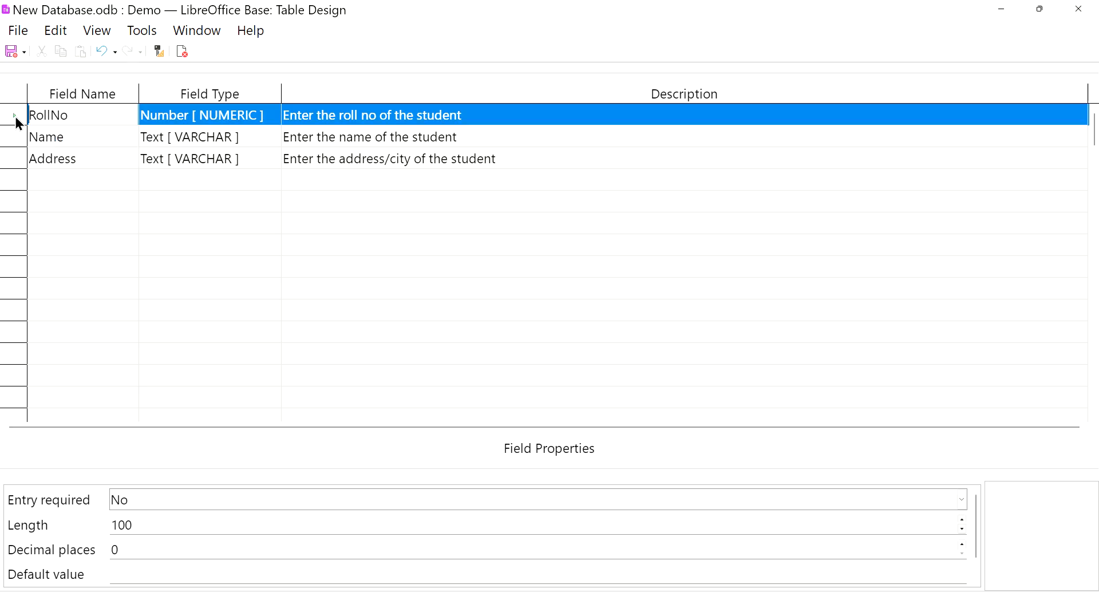
{"action": "right_click", "coordinate": [15, 117]}
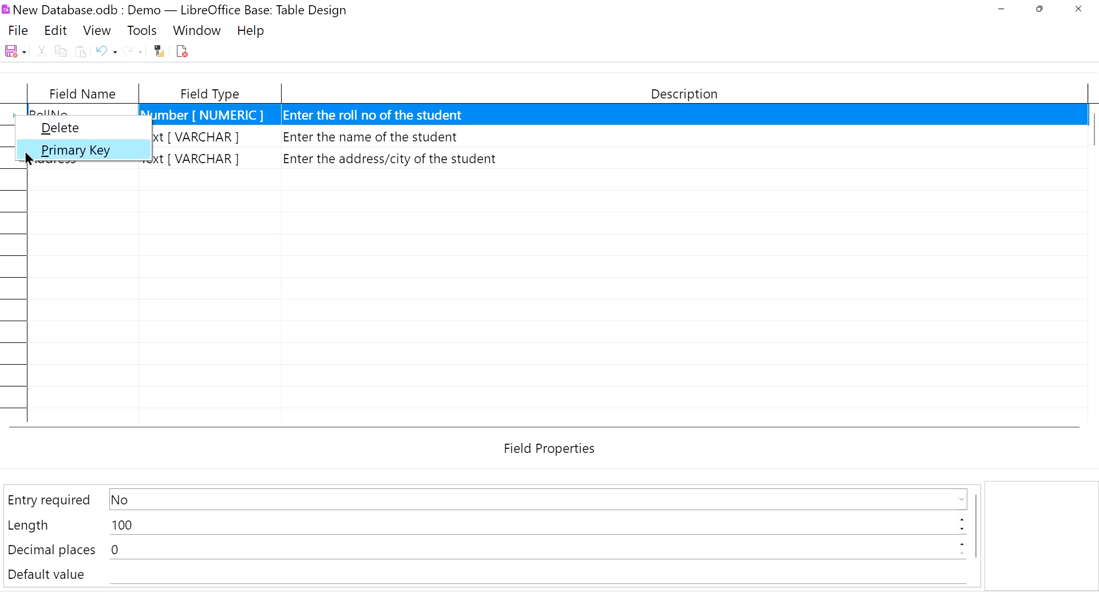
{"action": "left_click", "coordinate": [83, 150]}
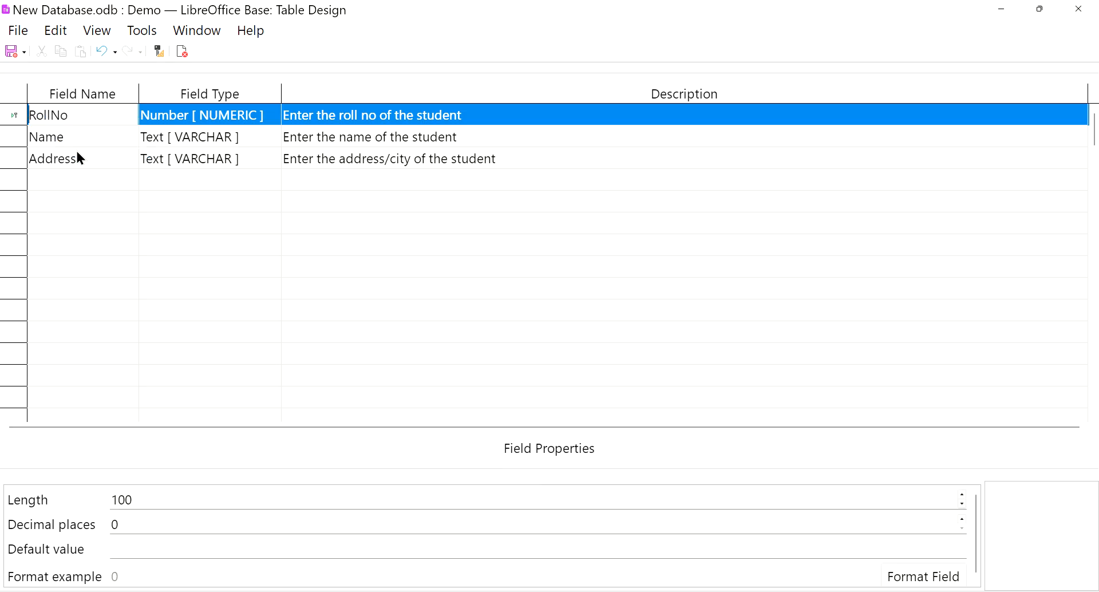
{"action": "left_click", "coordinate": [8, 116]}
{"action": "left_click", "coordinate": [117, 269]}
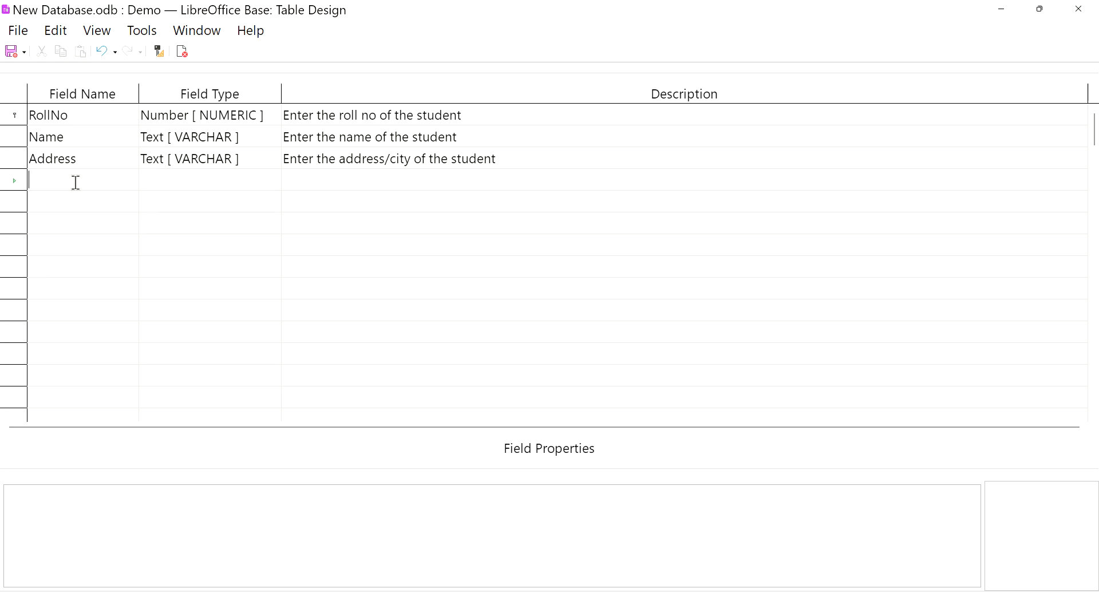
- Save the changed table design and close the table design window
{"action": "key", "text": "ctrl+s"}
{"action": "left_click", "coordinate": [723, 359]}
{"action": "left_click", "coordinate": [1077, 9]}
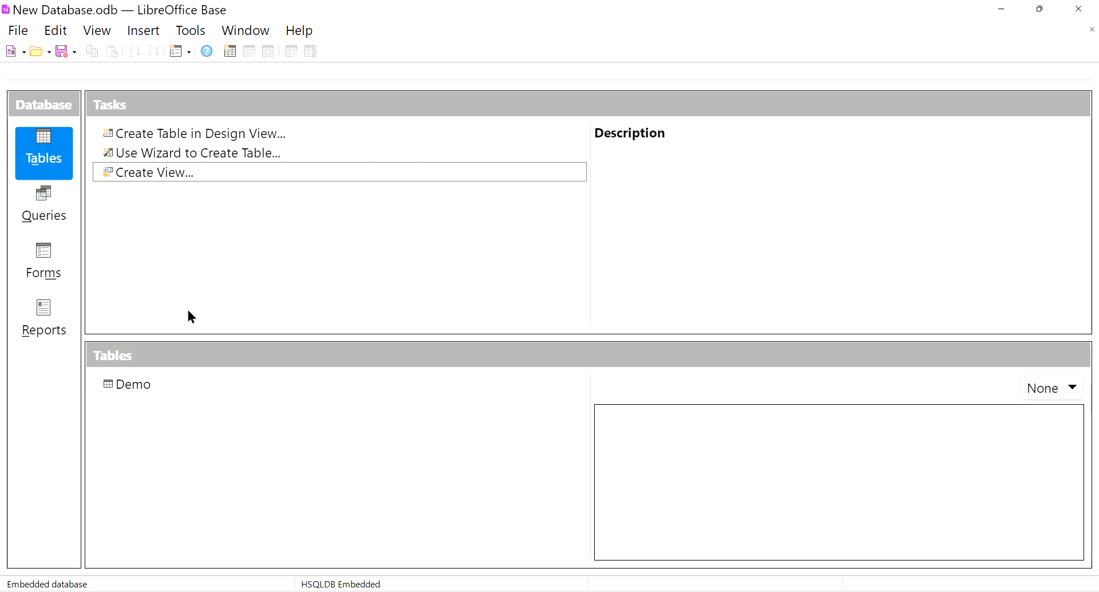
- Open the Demo table's design for editing to review its fields, and close it again
{"action": "left_click", "coordinate": [127, 385]}
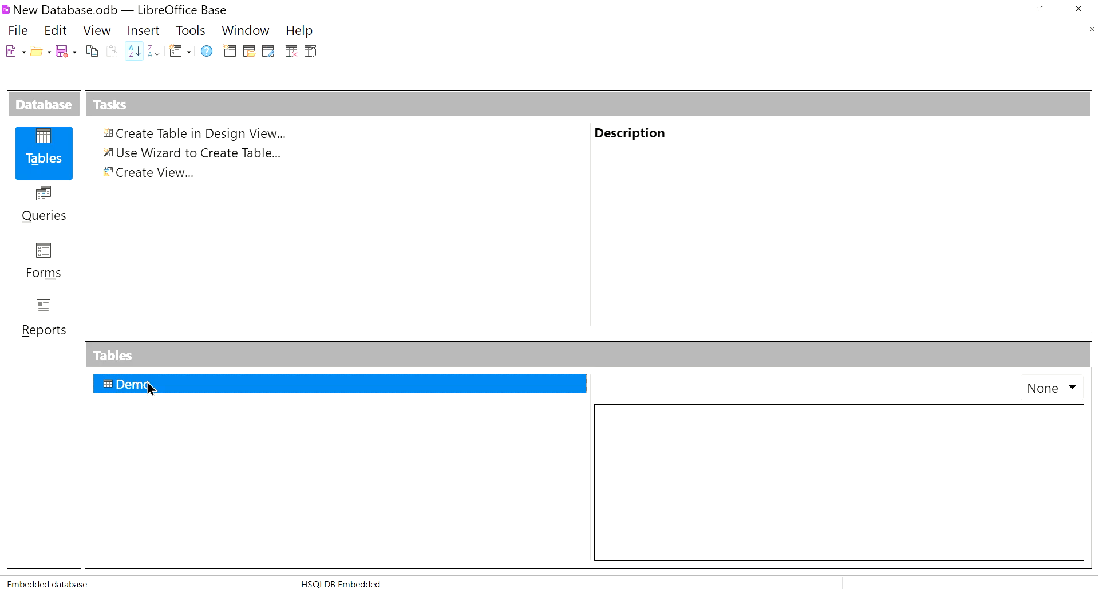
{"action": "right_click", "coordinate": [130, 389]}
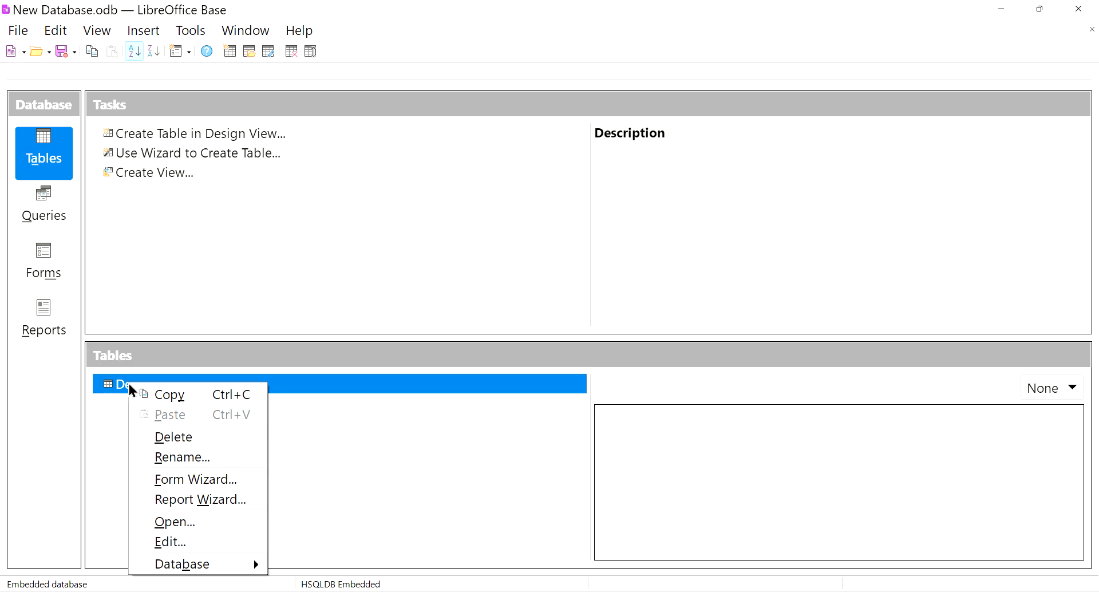
{"action": "left_click", "coordinate": [178, 542]}
{"action": "left_click", "coordinate": [47, 181]}
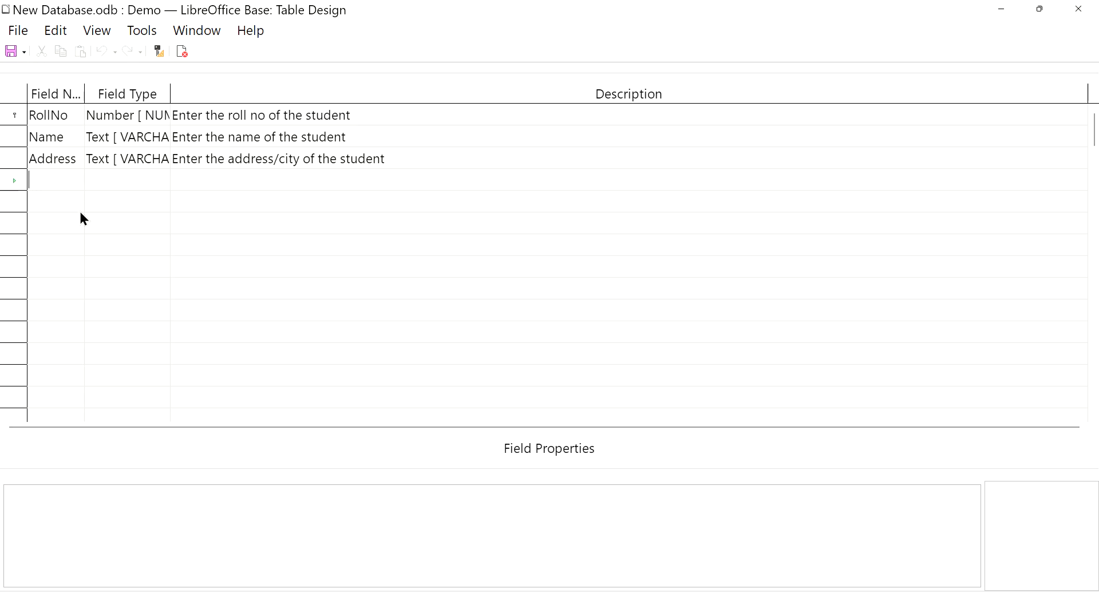
{"action": "left_click", "coordinate": [1079, 9]}
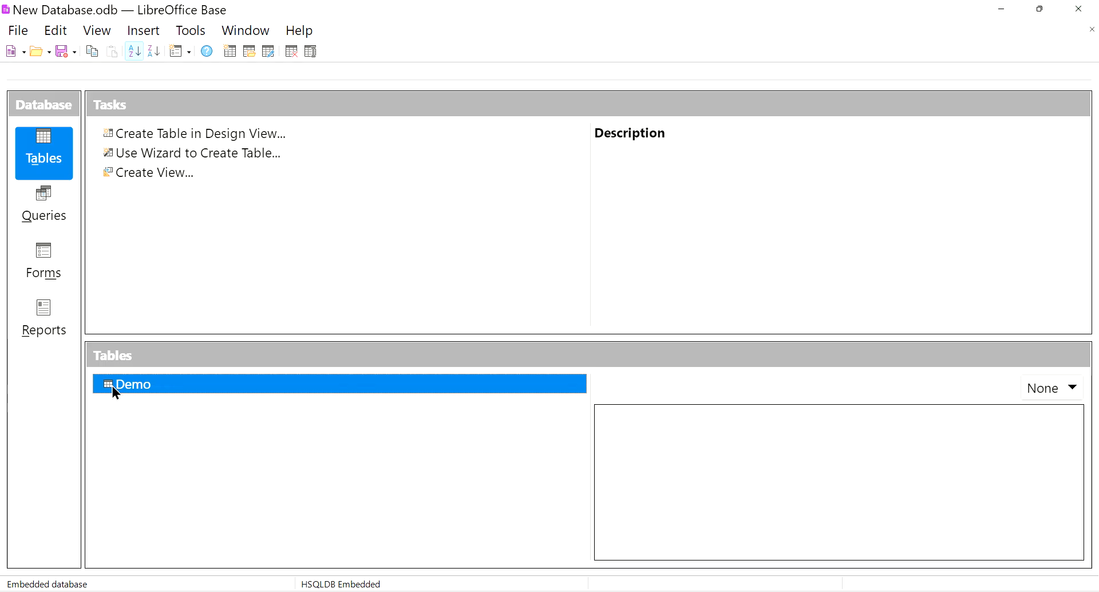
- Open the Demo table's data and enter a first record with RollNo 1, the student's name and the address Aligarh
{"action": "double_click", "coordinate": [137, 383]}
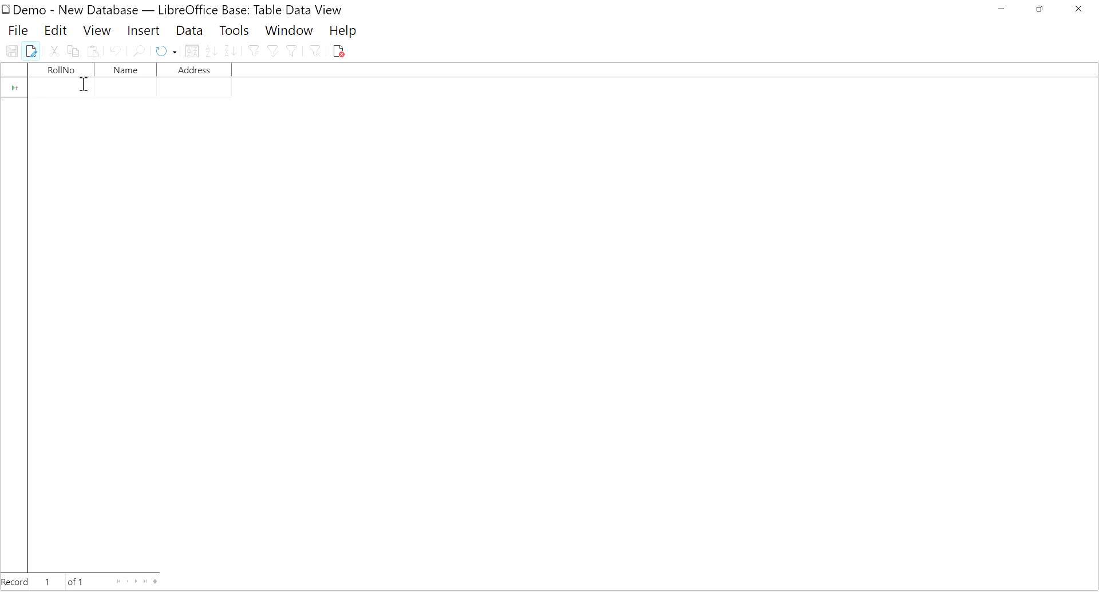
{"action": "type", "text": "1ArjunCi"}
{"action": "key", "text": "BackSpace"}
{"action": "key", "text": "BackSpace"}
{"action": "type", "text": "Alugar"}
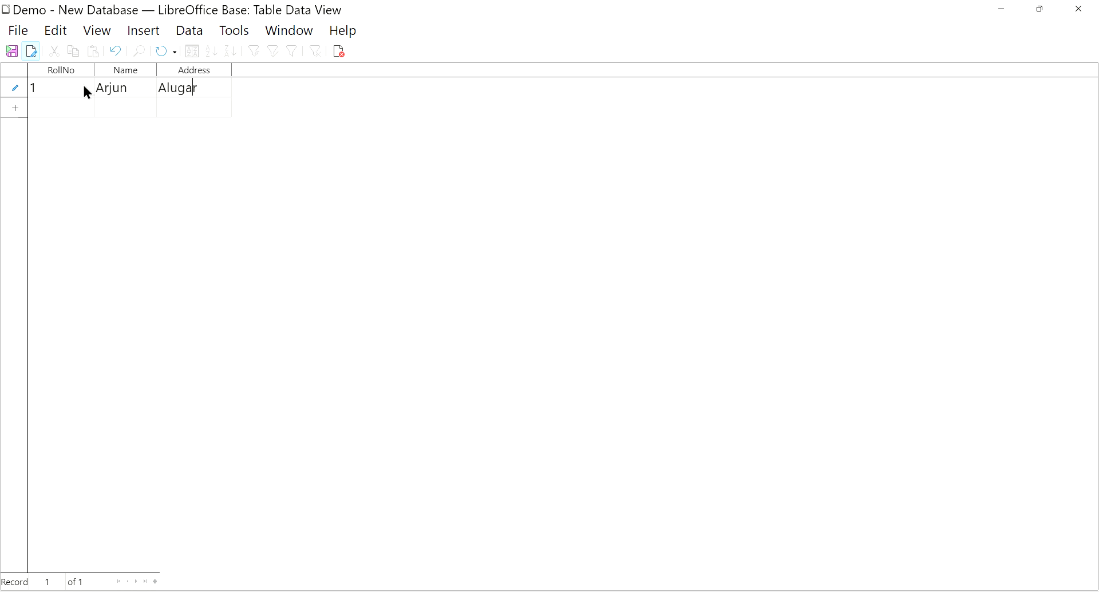
{"action": "key", "text": "BackSpace"}
{"action": "key", "text": "BackSpace"}
{"action": "key", "text": "BackSpace"}
{"action": "key", "text": "BackSpace"}
{"action": "type", "text": "iga"}
{"action": "key", "text": "BackSpace"}
{"action": "type", "text": "rh"}
{"action": "key", "text": "Return"}
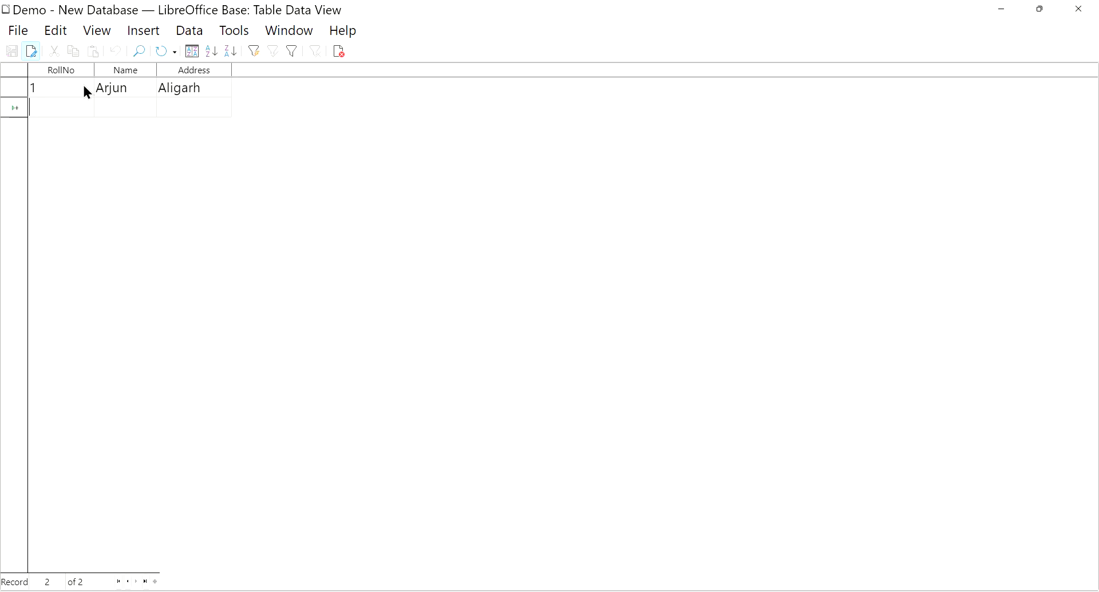
- Enter a second record with RollNo 2, the student's name and the address Aligarh
{"action": "type", "text": "2 "}
{"action": "type", "text": "Priya "}
{"action": "type", "text": "Aligarh"}
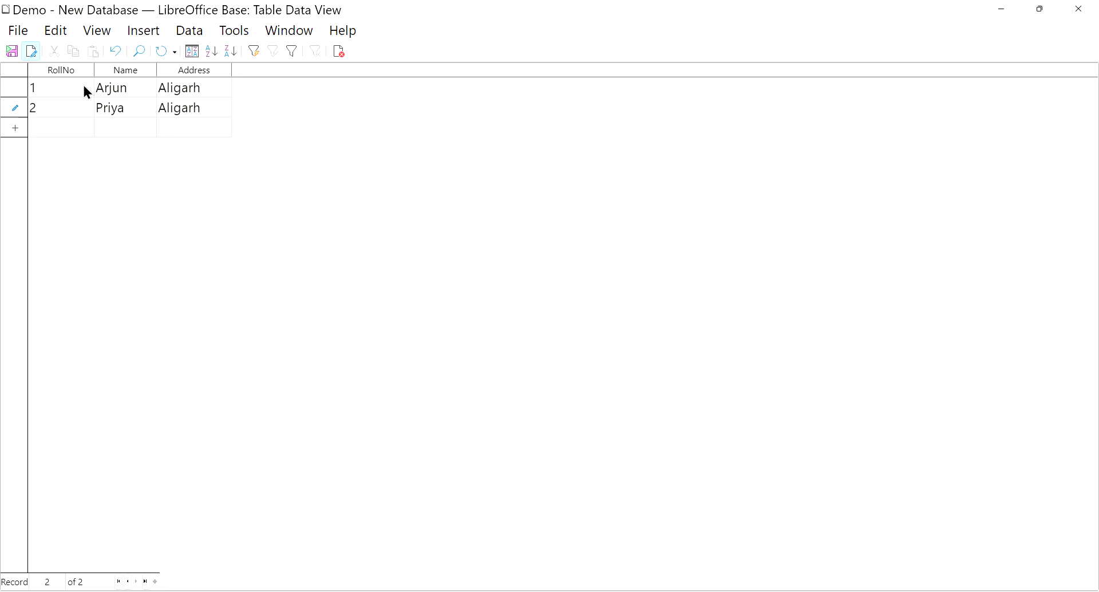
{"action": "key", "text": "Tab"}
- Show the description of the RollNo column and highlight the column briefly
{"action": "mouse_move", "coordinate": [35, 75]}
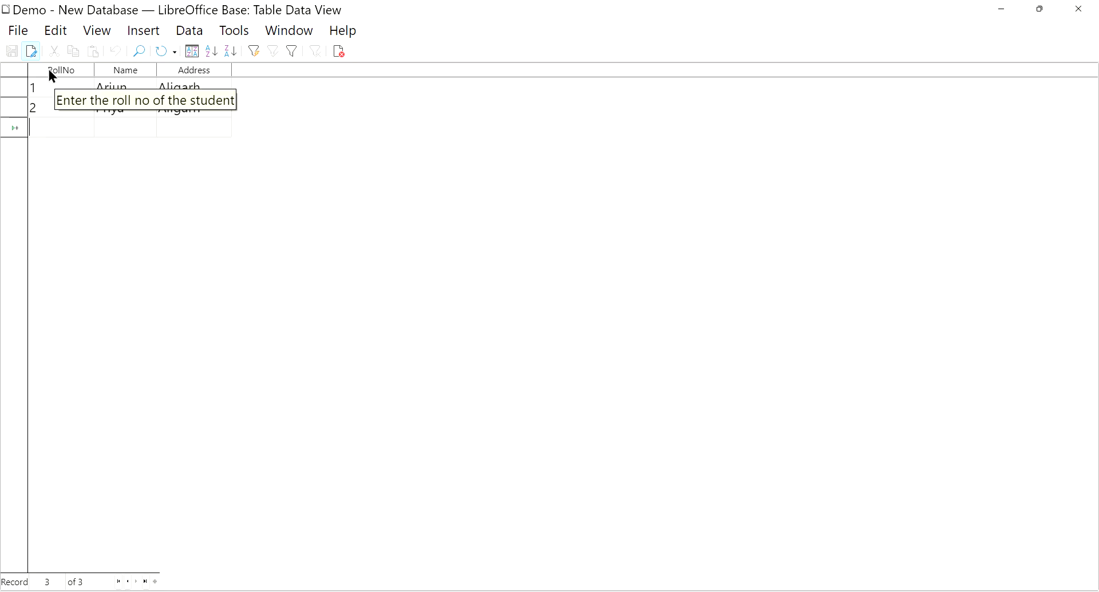
{"action": "left_click", "coordinate": [49, 70]}
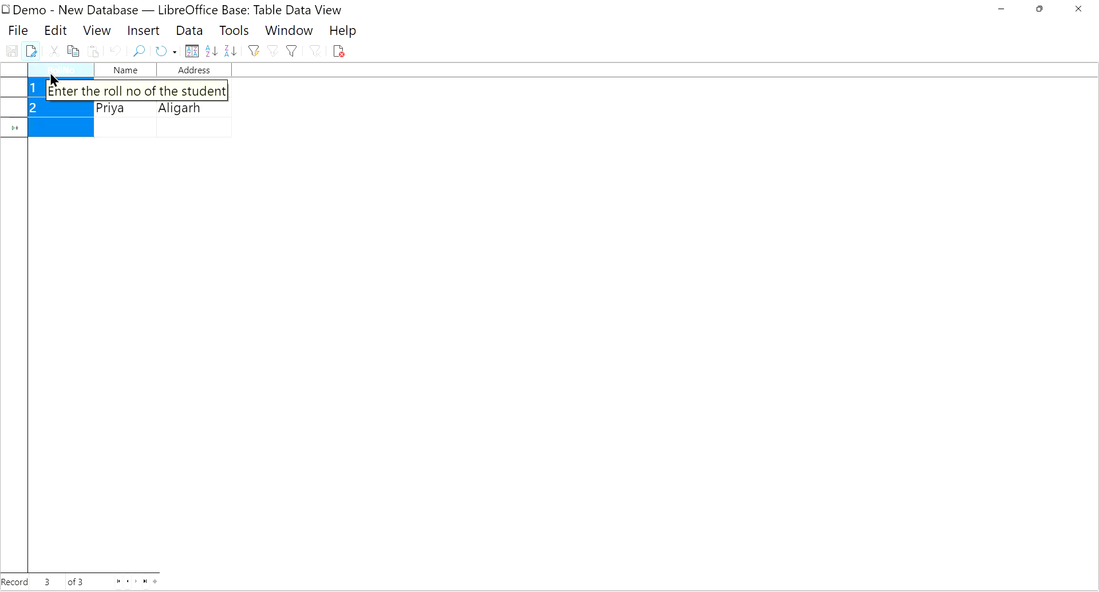
{"action": "left_click", "coordinate": [98, 201]}
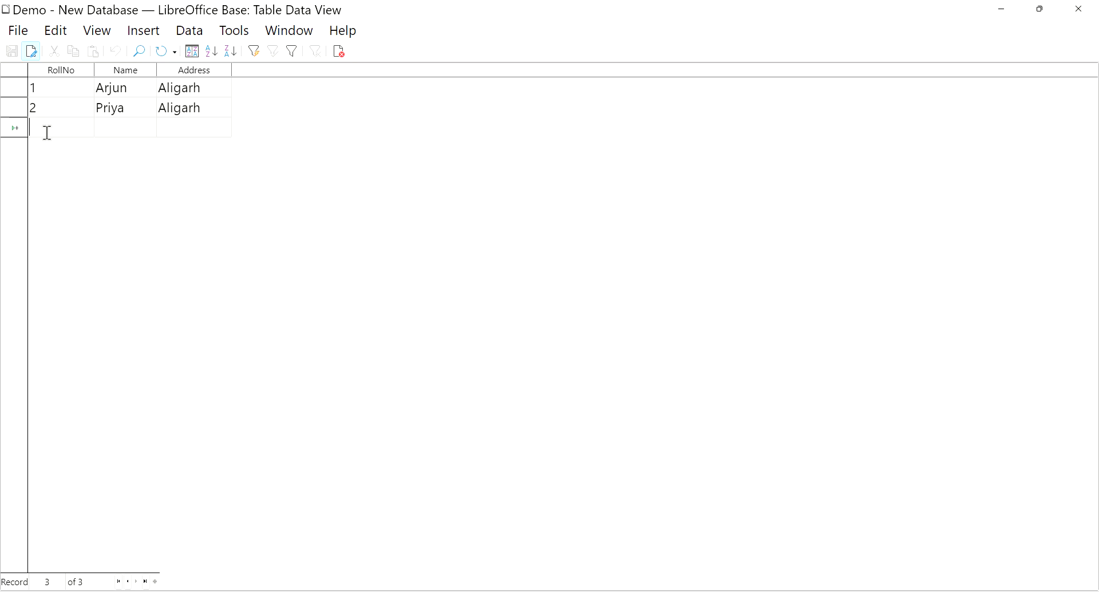
- Try to add a third record with the duplicate RollNo 2, a student's name and the address Firozabad
{"action": "type", "text": "2"}
{"action": "key", "text": "Tab"}
{"action": "type", "text": "Shweta"}
{"action": "key", "text": "BackSpace"}
{"action": "key", "text": "BackSpace"}
{"action": "key", "text": "BackSpace"}
{"action": "key", "text": "BackSpace"}
{"action": "key", "text": "BackSpace"}
{"action": "key", "text": "BackSpace"}
{"action": "type", "text": "Ram"}
{"action": "type", "text": "Firo"}
{"action": "type", "text": "z"}
{"action": "type", "text": "abad"}
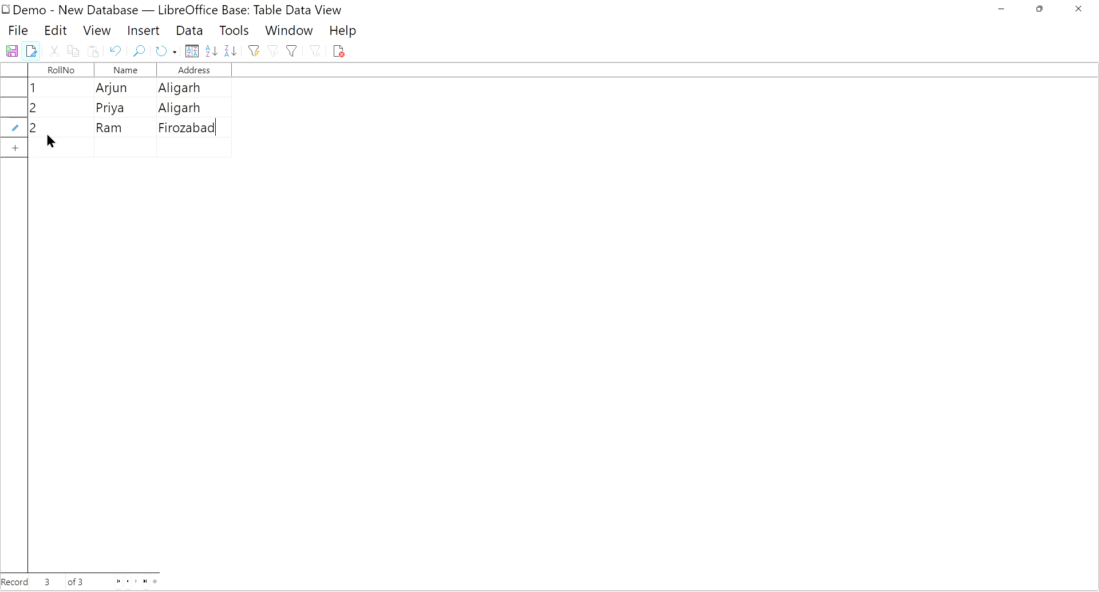
{"action": "key", "text": "Return"}
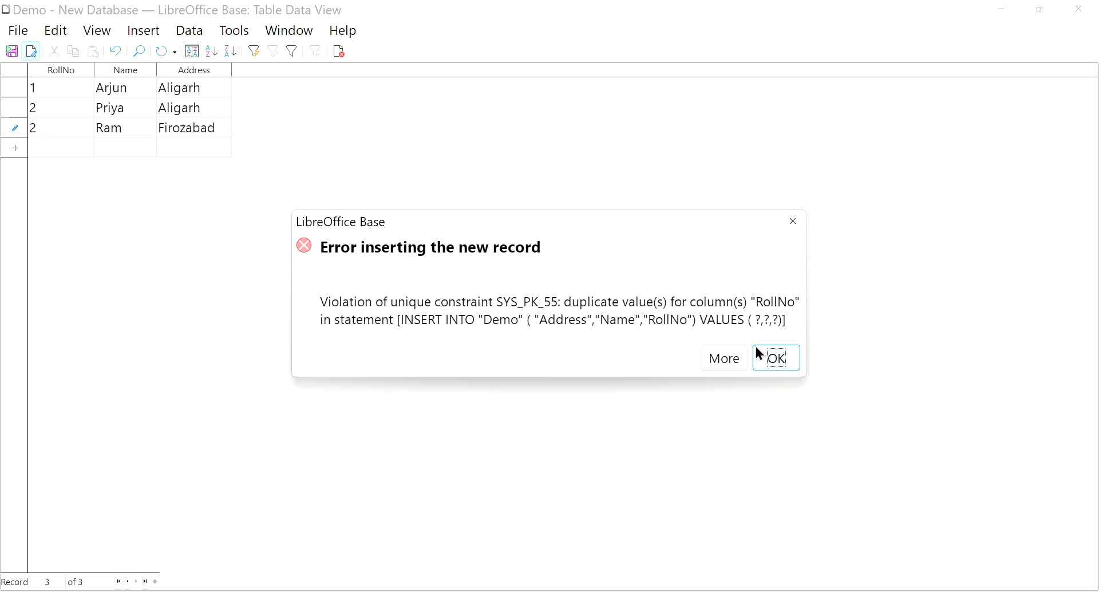
{"action": "left_click", "coordinate": [793, 232]}
- Change the third record's RollNo to 3 and save the record
{"action": "left_click", "coordinate": [67, 125]}
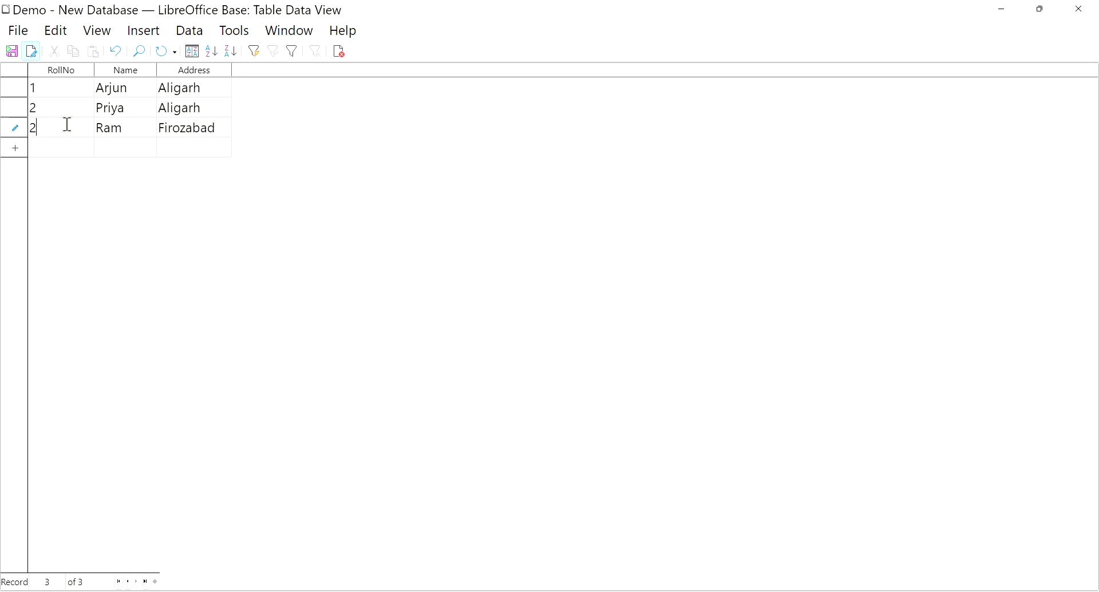
{"action": "key", "text": "BackSpace"}
{"action": "type", "text": "3"}
{"action": "left_click", "coordinate": [219, 128]}
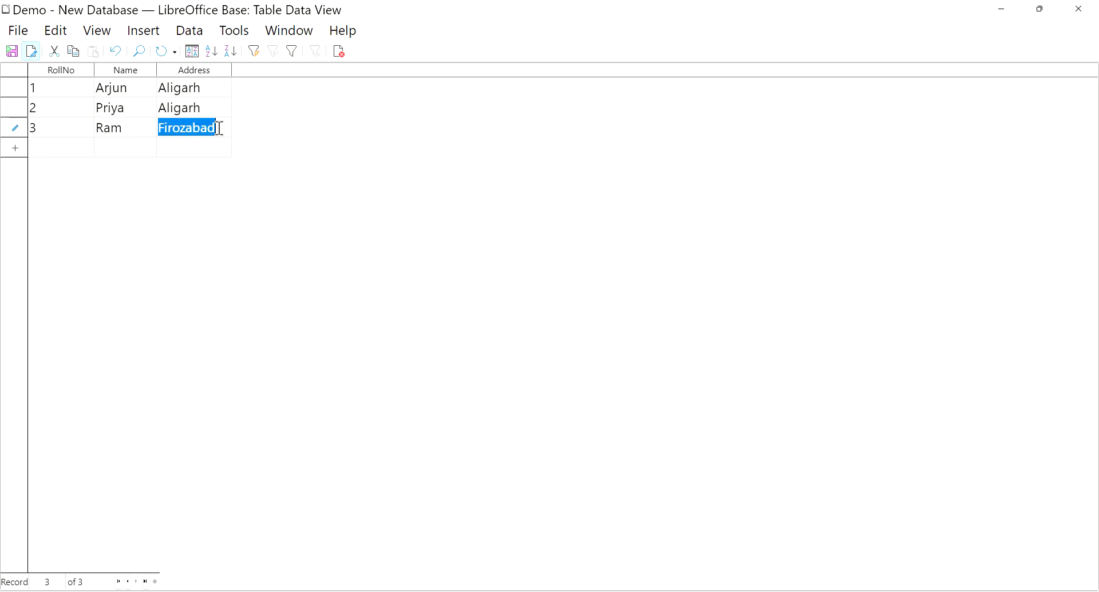
{"action": "left_click", "coordinate": [219, 129]}
{"action": "key", "text": "Return"}
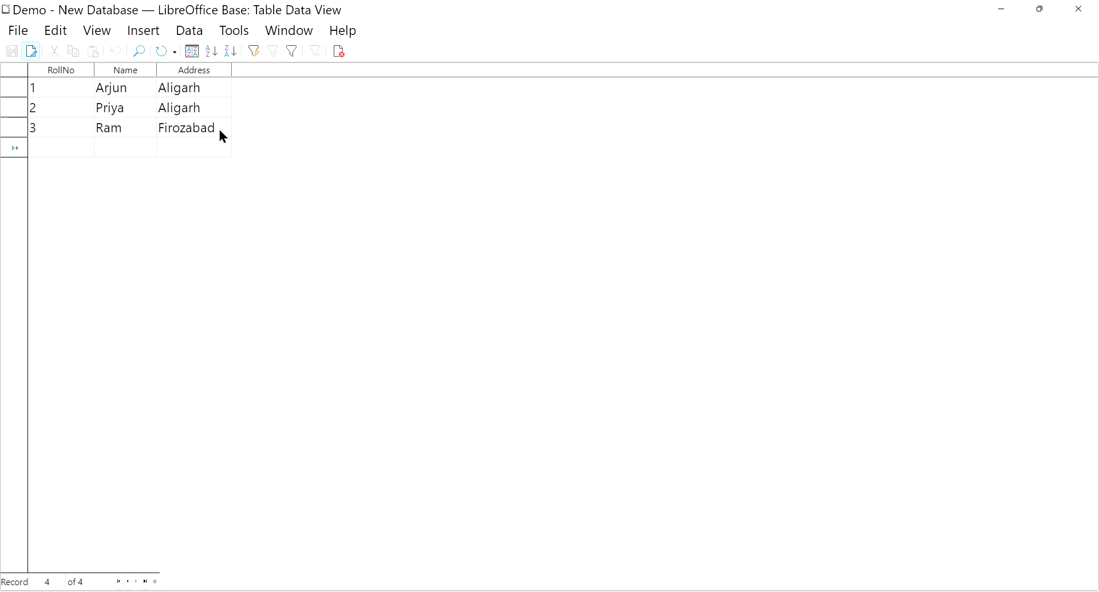